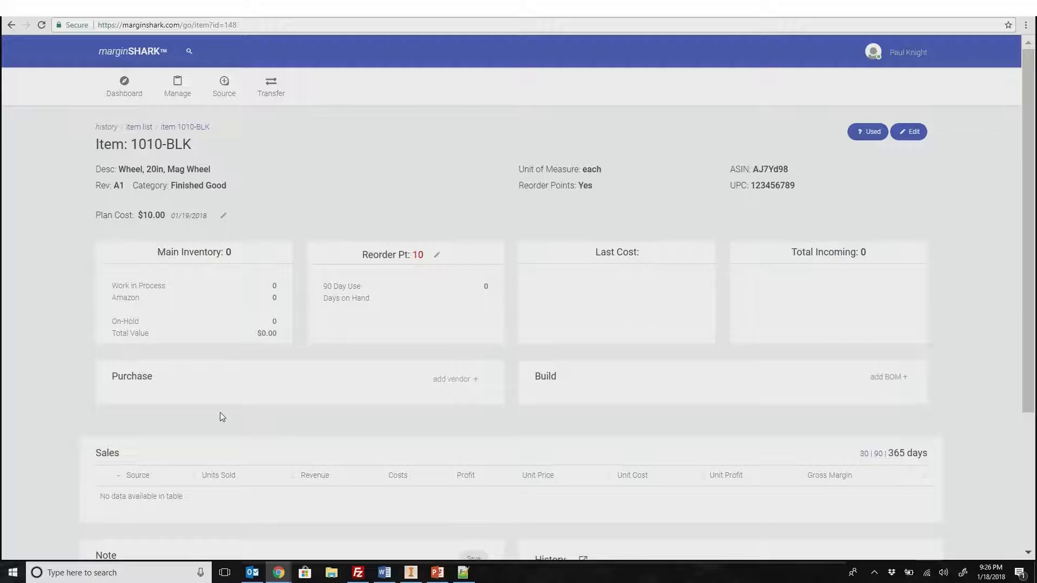
# - Create a new vendor named Wheel Company, starting from adding a vendor to item 1010-BLK and leaving the other details blank
pyautogui.click(448, 384)
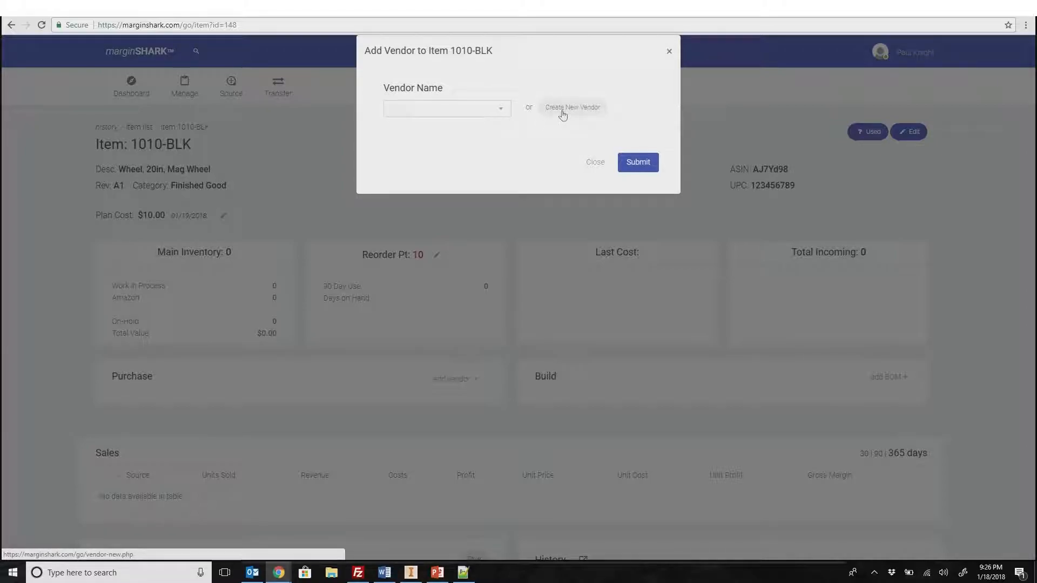
pyautogui.click(563, 110)
pyautogui.click(138, 213)
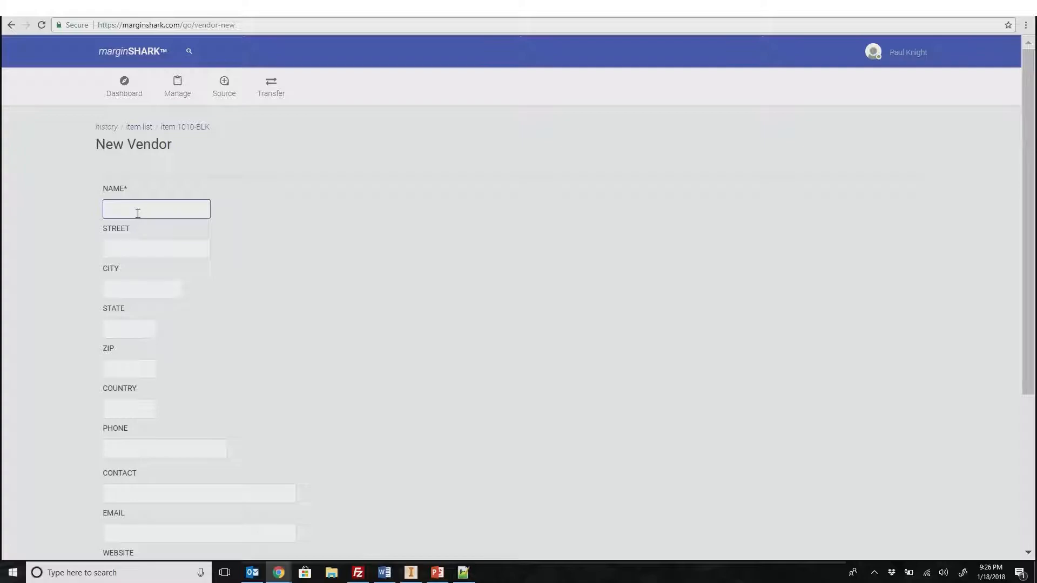
pyautogui.write('Weh')
pyautogui.press('BackSpace')
pyautogui.write('el Company')
pyautogui.scroll(-2, 72, 259)
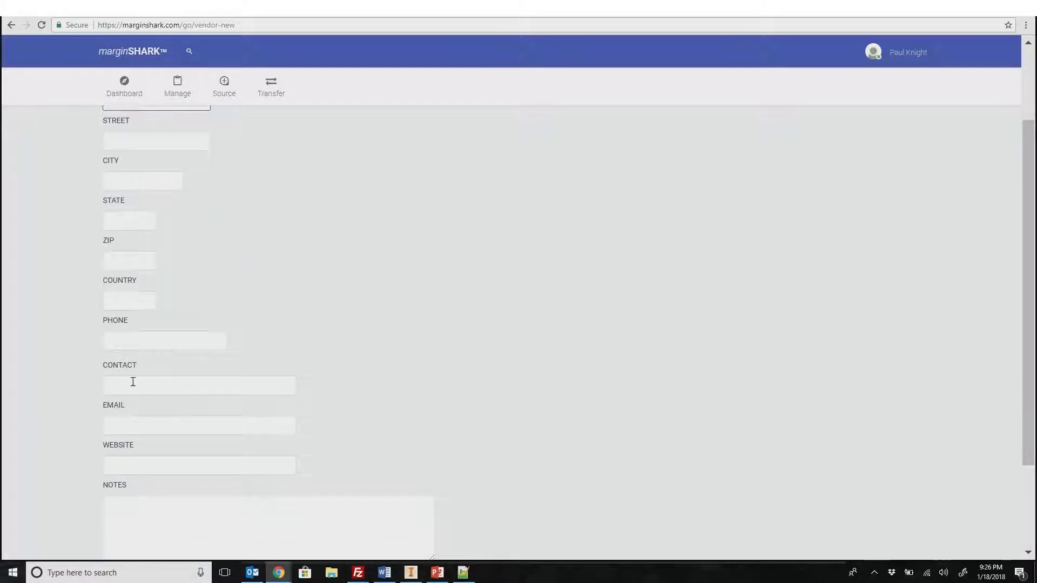
pyautogui.scroll(-1, 24, 457)
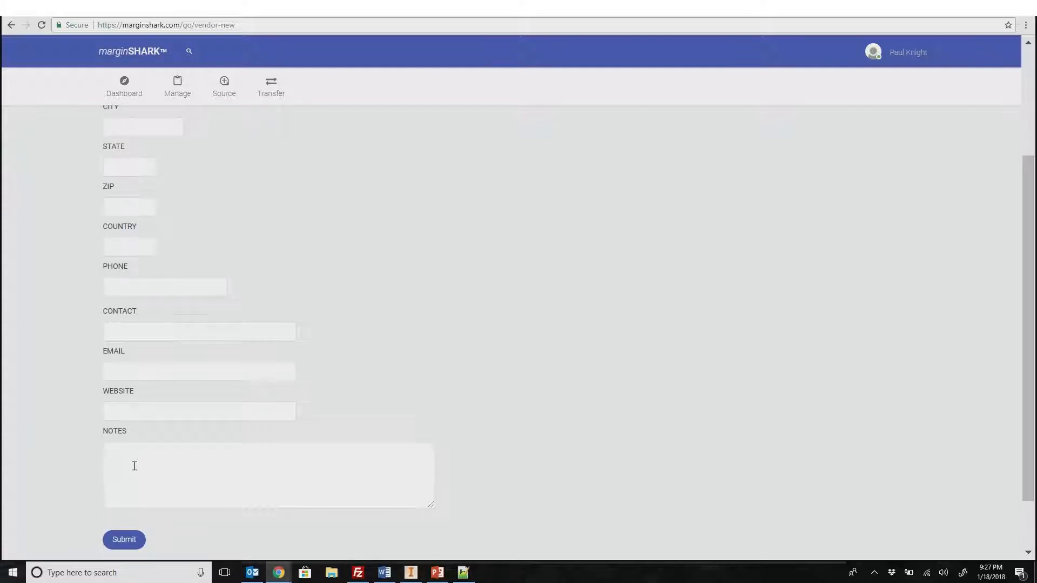
pyautogui.scroll(-1, 102, 469)
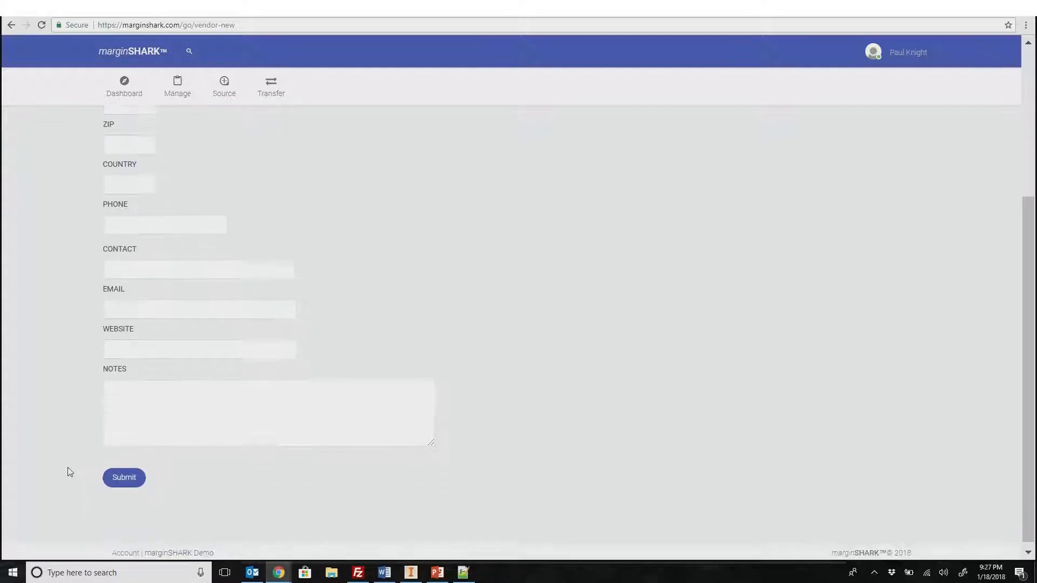
pyautogui.click(125, 473)
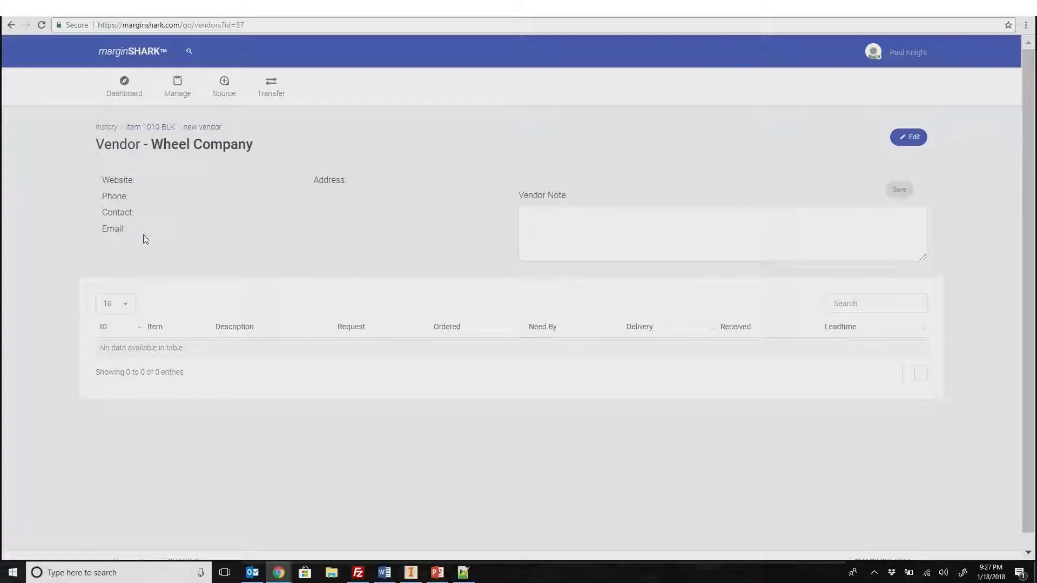
# - Look at the edit form of the Wheel Company vendor and return to the vendor page
pyautogui.click(904, 139)
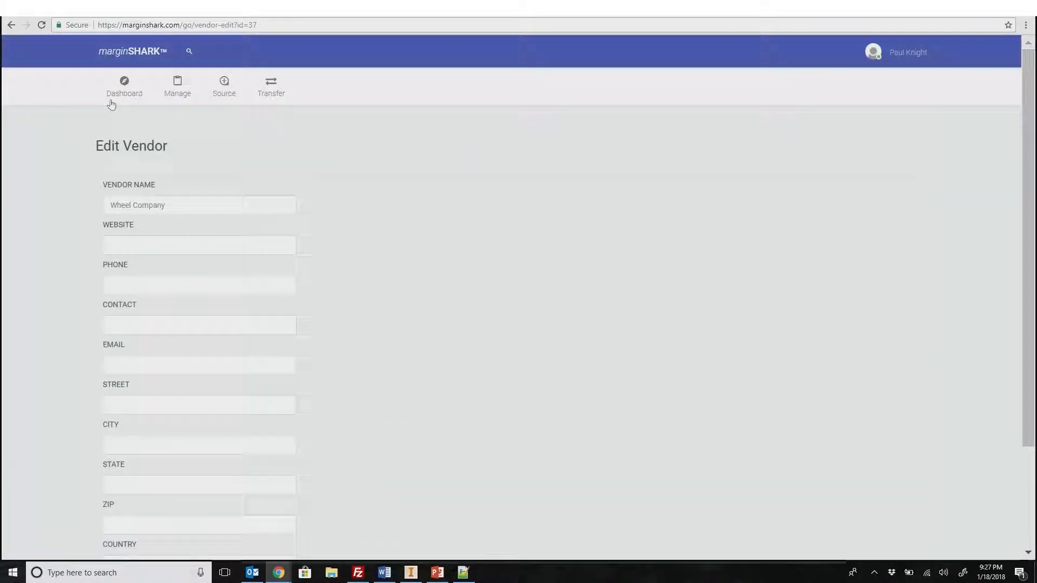
pyautogui.click(11, 25)
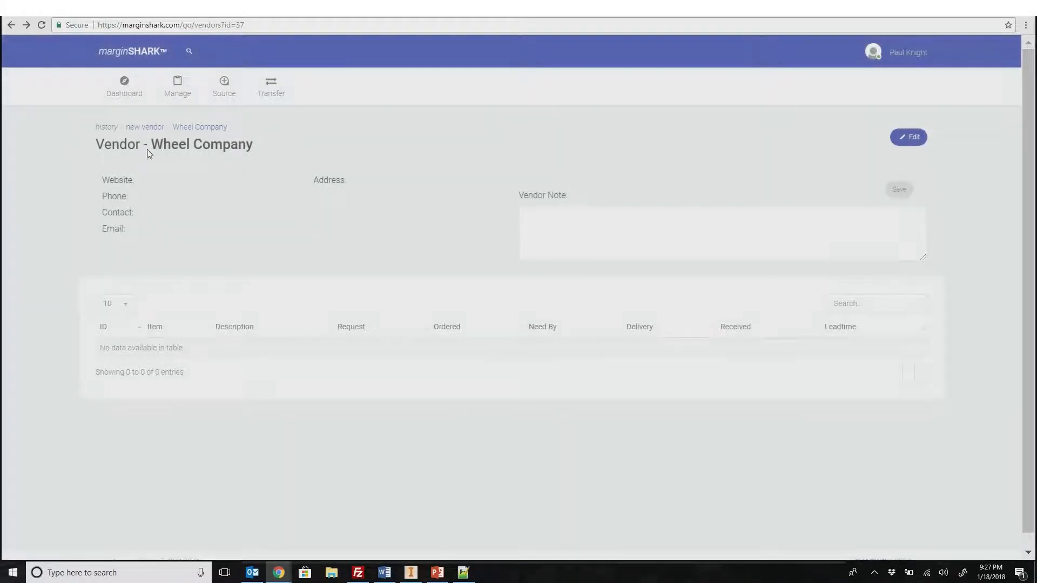
# - Return to item 1010-BLK through the item list and assign Wheel Company as its purchase vendor
pyautogui.click(175, 124)
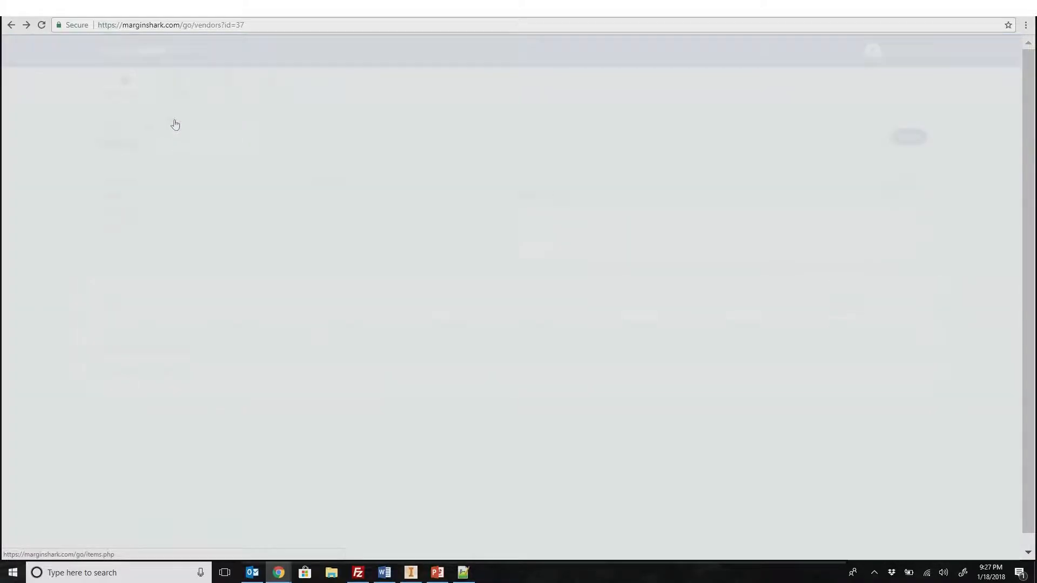
pyautogui.click(139, 241)
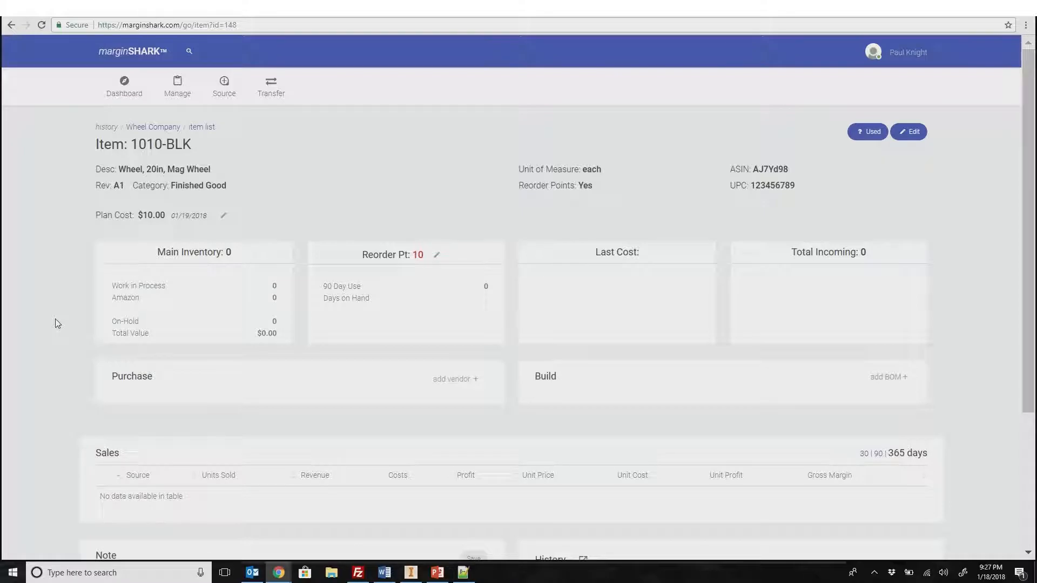
pyautogui.click(455, 384)
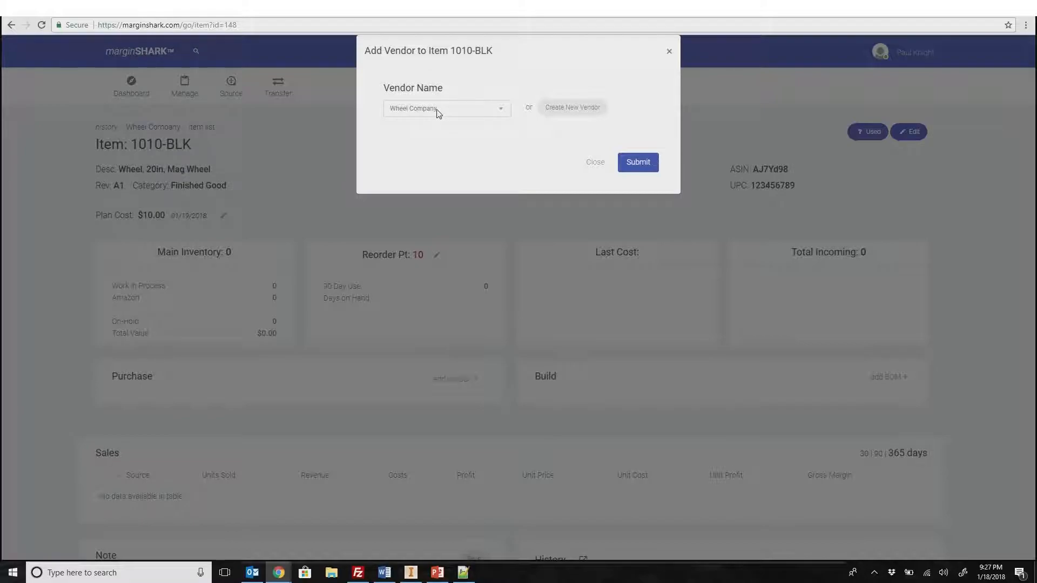
pyautogui.click(439, 111)
pyautogui.click(437, 164)
pyautogui.click(638, 168)
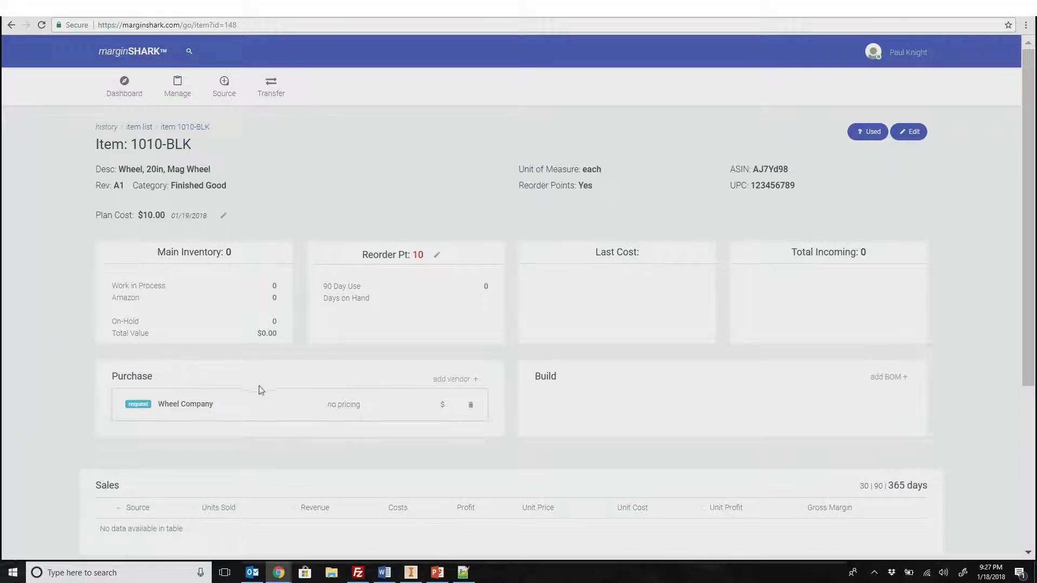
# - Set Wheel Company's level 1 pricing for the item to a maximum quantity of 10 at $11.00
pyautogui.click(442, 409)
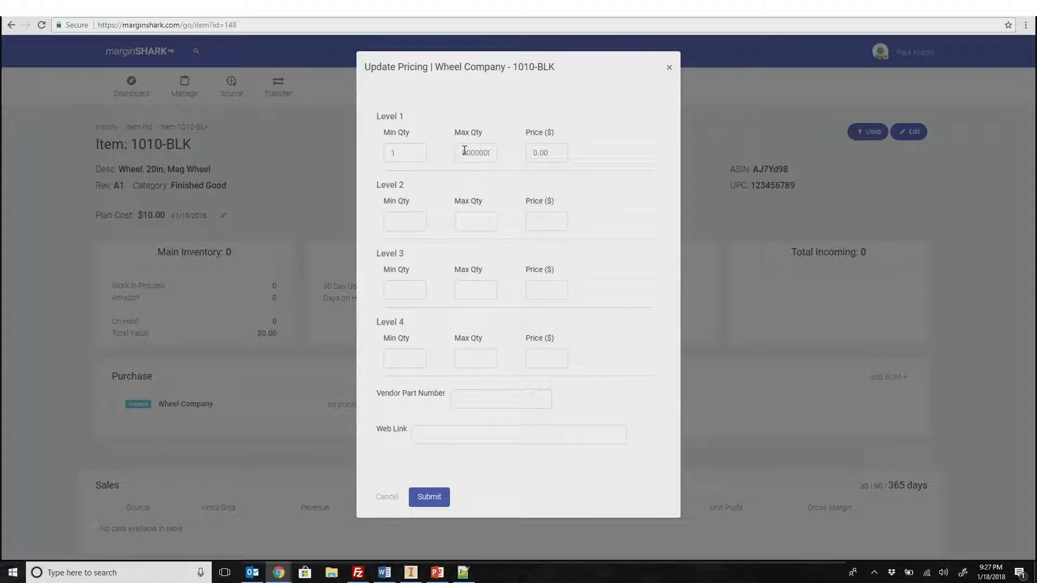
pyautogui.doubleClick(462, 152)
pyautogui.write('10')
pyautogui.click(527, 152)
pyautogui.write('11')
# - Enter level 2 pricing for quantities 11 to 20 at $10.00 and level 3 for 21 to 100 at $8.00
pyautogui.click(411, 220)
pyautogui.click(486, 222)
pyautogui.click(542, 217)
pyautogui.click(412, 286)
pyautogui.write('21')
pyautogui.click(460, 286)
pyautogui.click(539, 291)
# - Enter vendor part number #21221, leave the web link empty, and save the pricing update
pyautogui.click(414, 394)
pyautogui.click(461, 397)
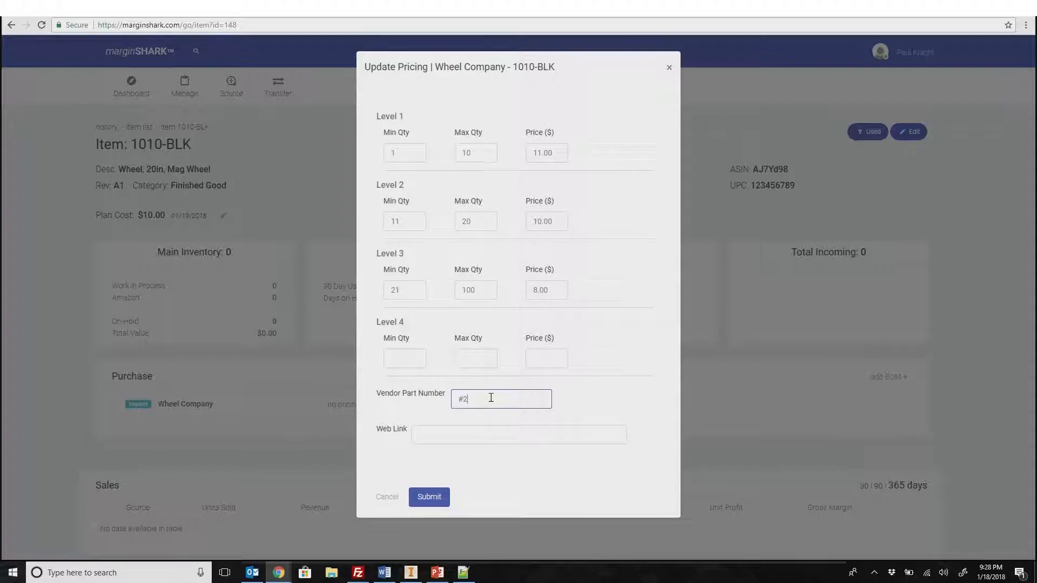
pyautogui.click(457, 435)
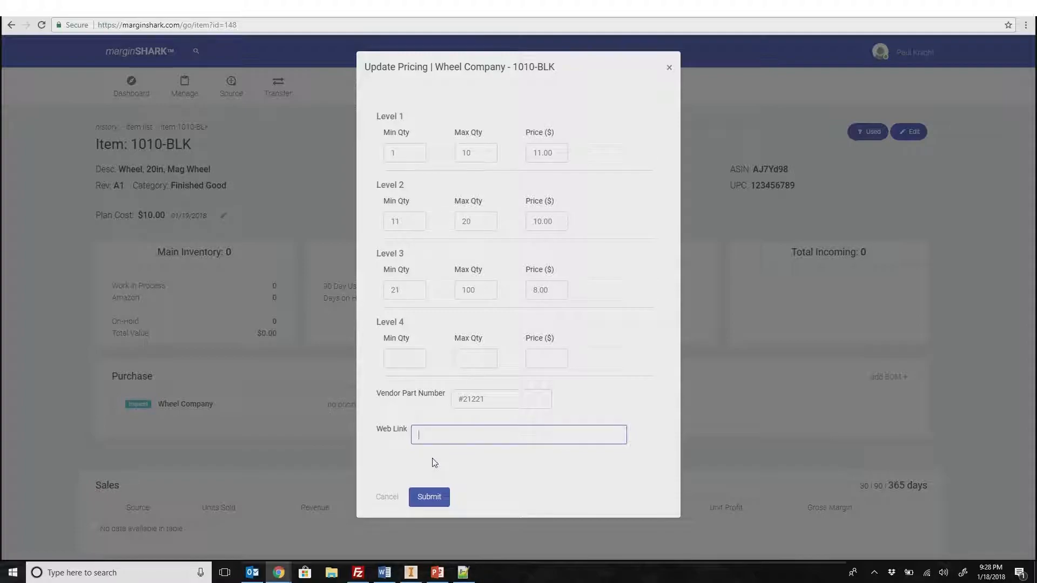
pyautogui.click(428, 499)
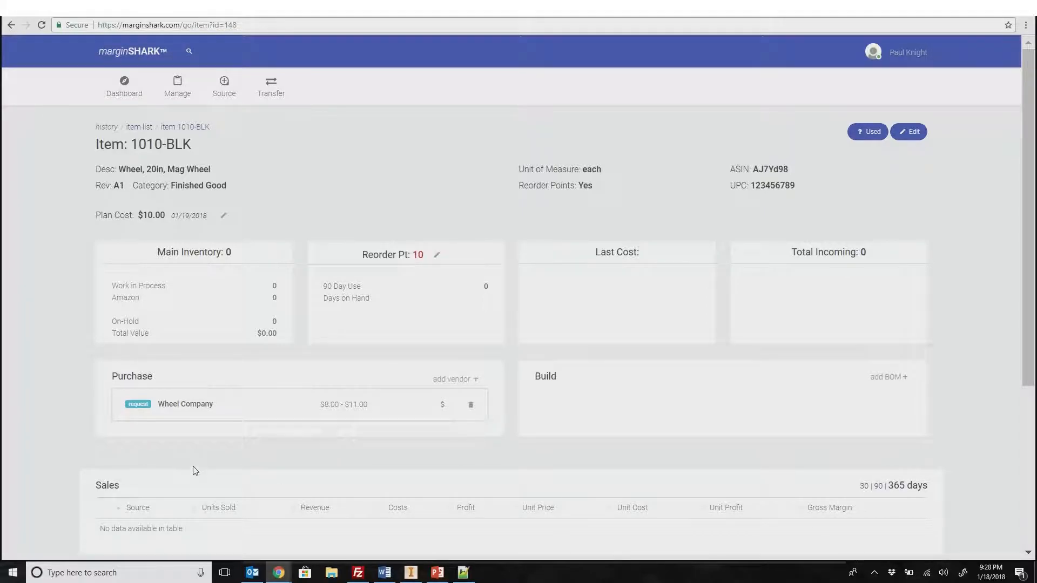
# - View the Wheel Company page from the item's purchase section and return to item 1010-BLK
pyautogui.click(187, 405)
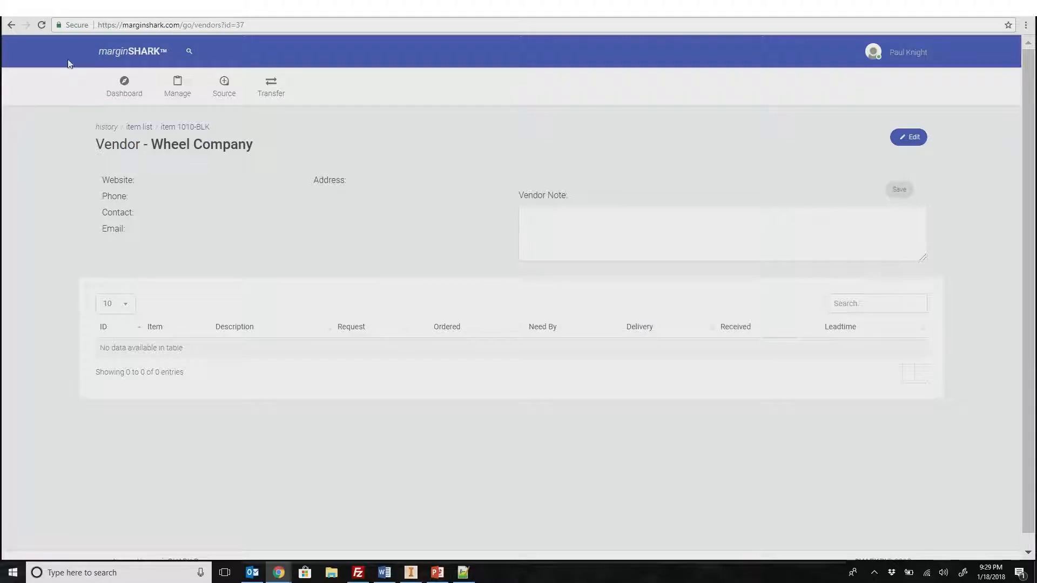
pyautogui.click(11, 25)
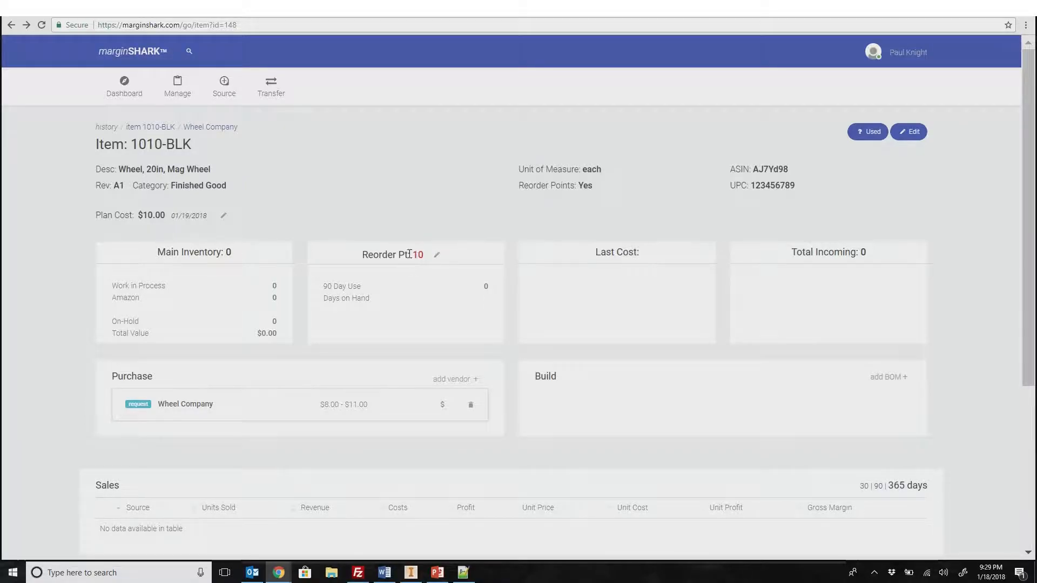
# - Submit a buy request to Wheel Company for a quantity of 22 with a need-by date of 02/01/2018
pyautogui.click(140, 405)
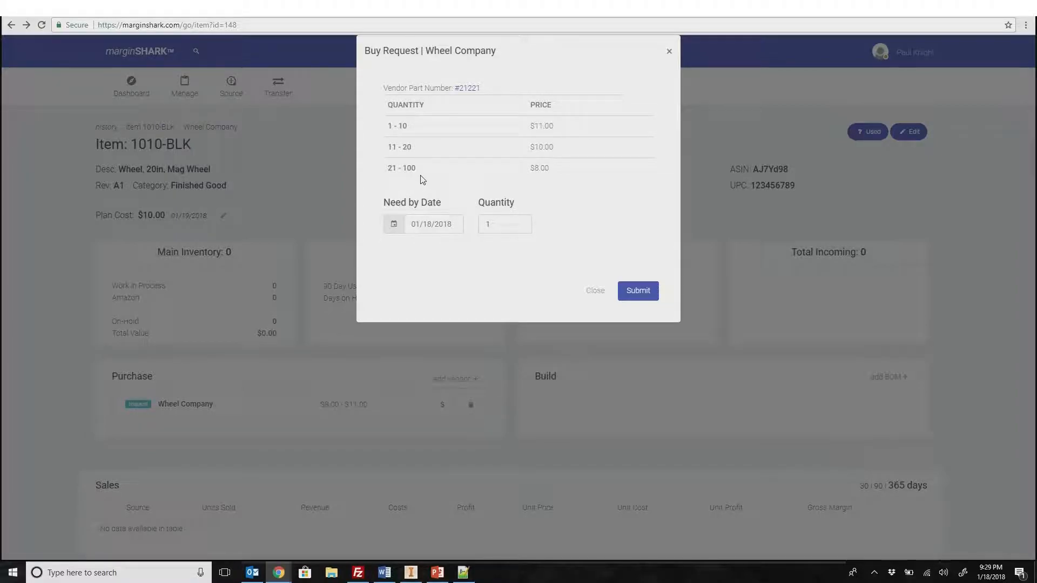
pyautogui.click(424, 223)
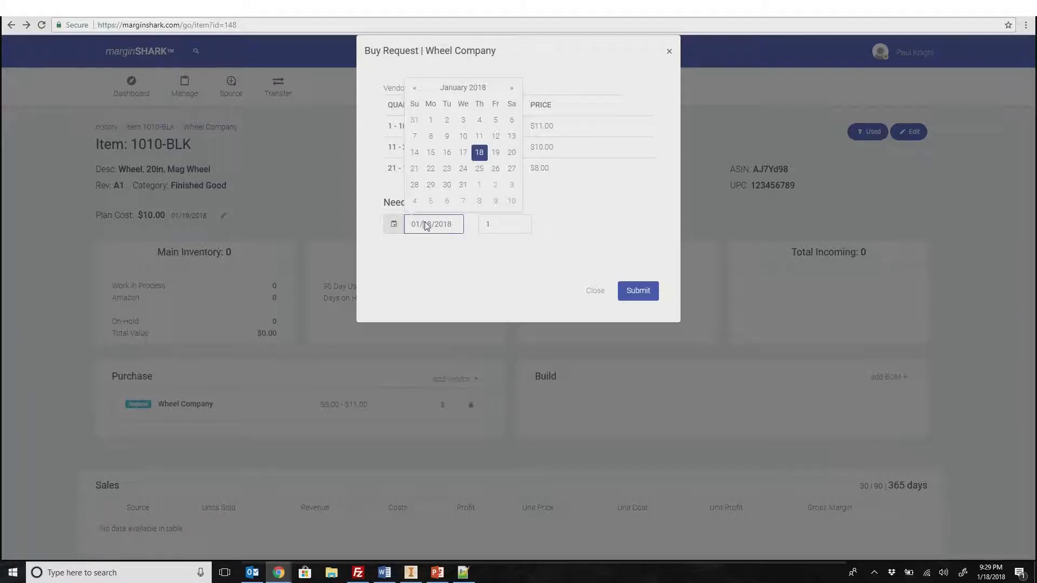
pyautogui.click(479, 185)
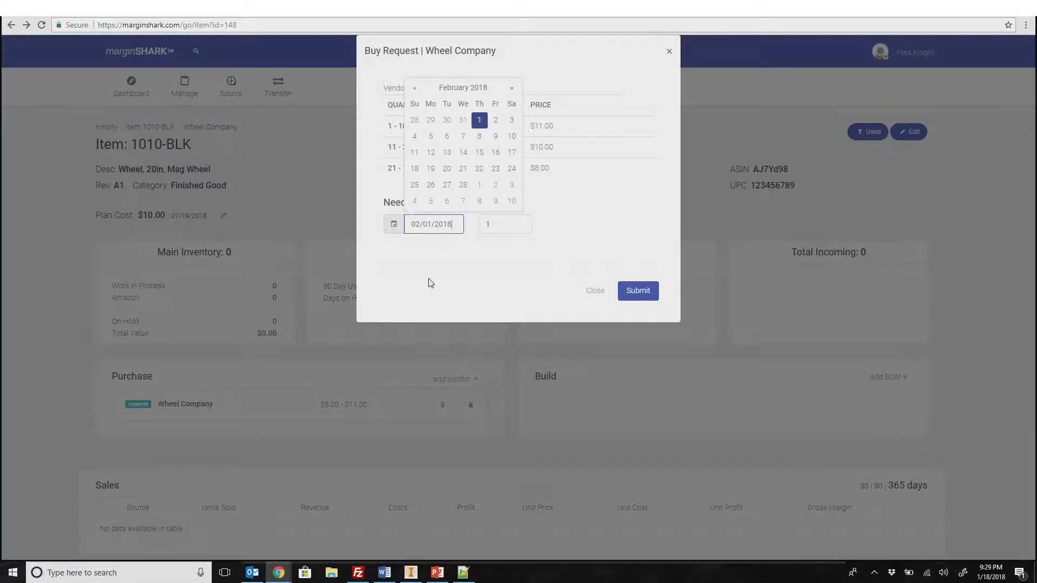
pyautogui.click(432, 276)
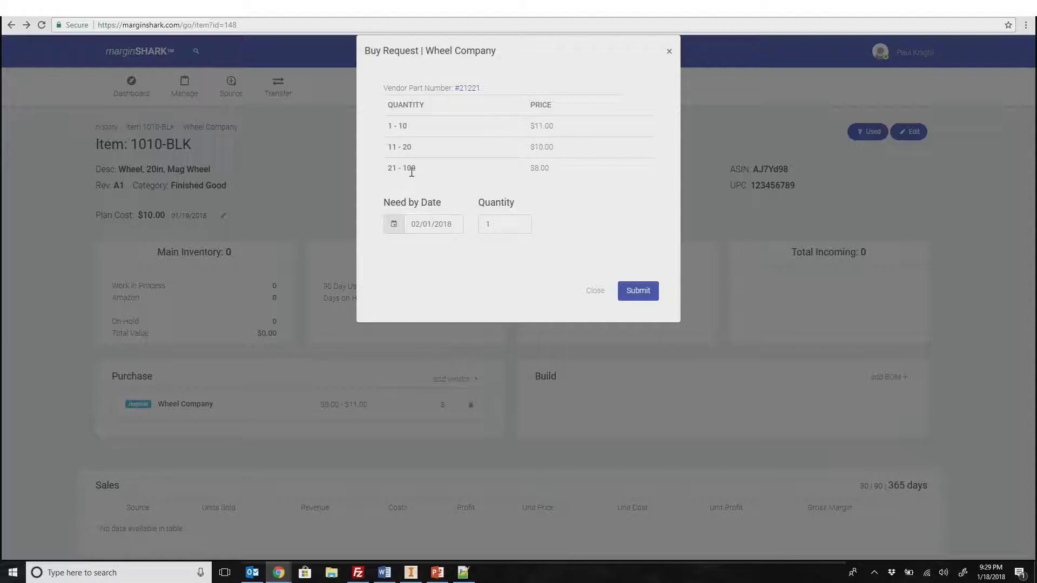
pyautogui.doubleClick(488, 224)
pyautogui.write('22')
pyautogui.click(474, 265)
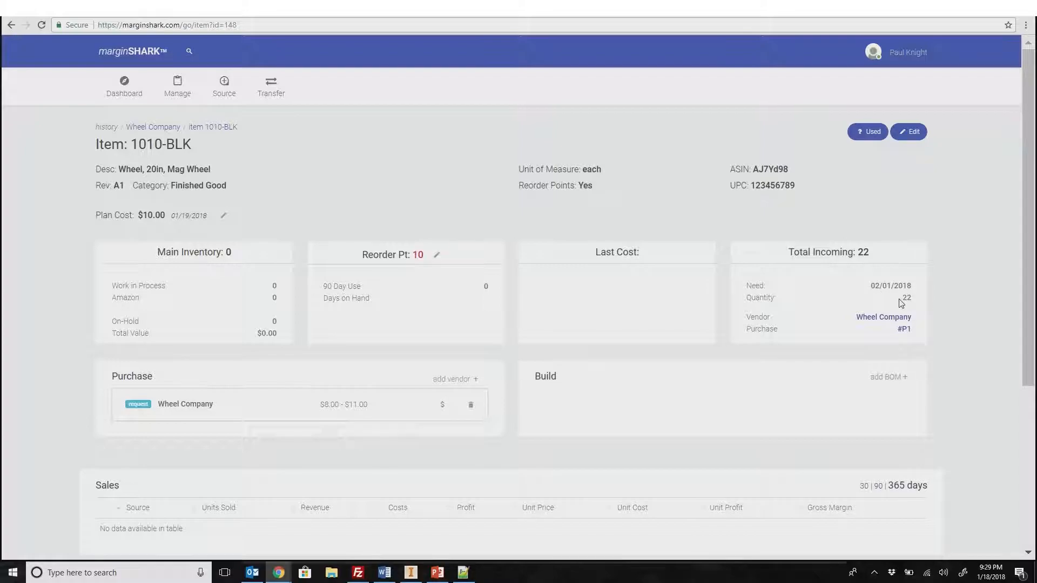
# - Review the incoming order on the Wheel Company page, view its purchase request, and return to the vendor page
pyautogui.click(877, 323)
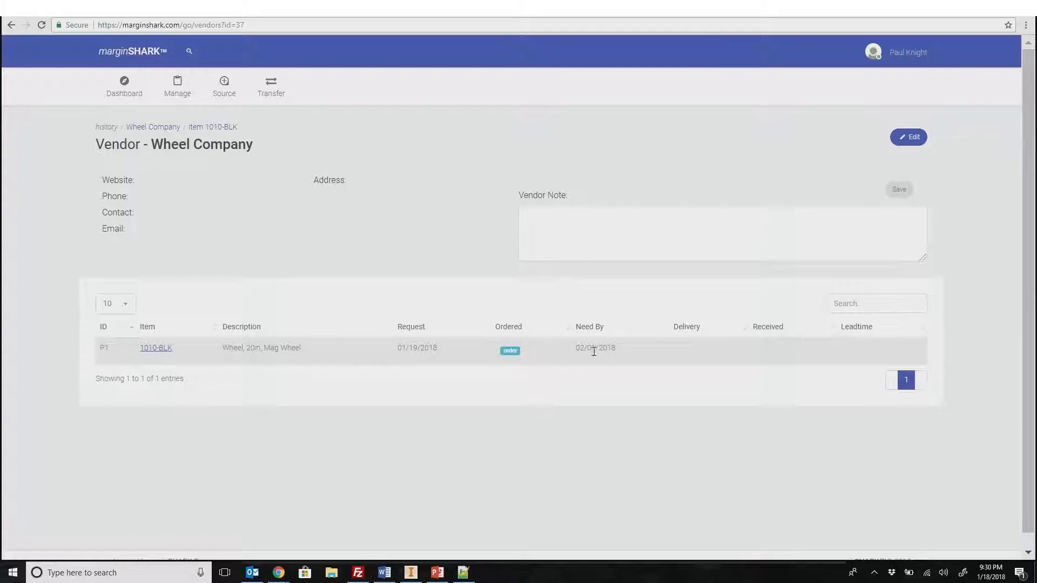
pyautogui.click(505, 351)
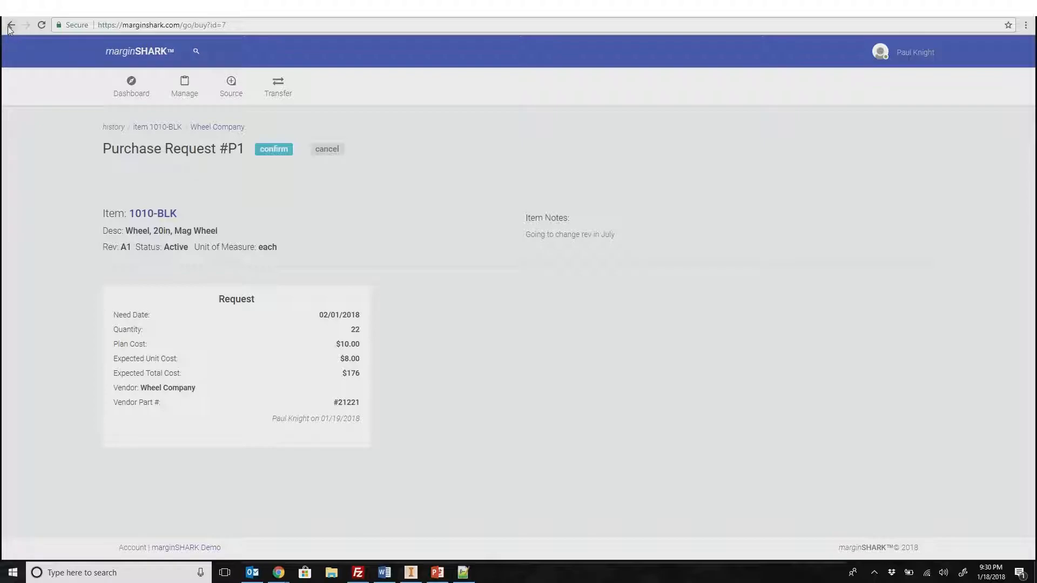
pyautogui.click(10, 25)
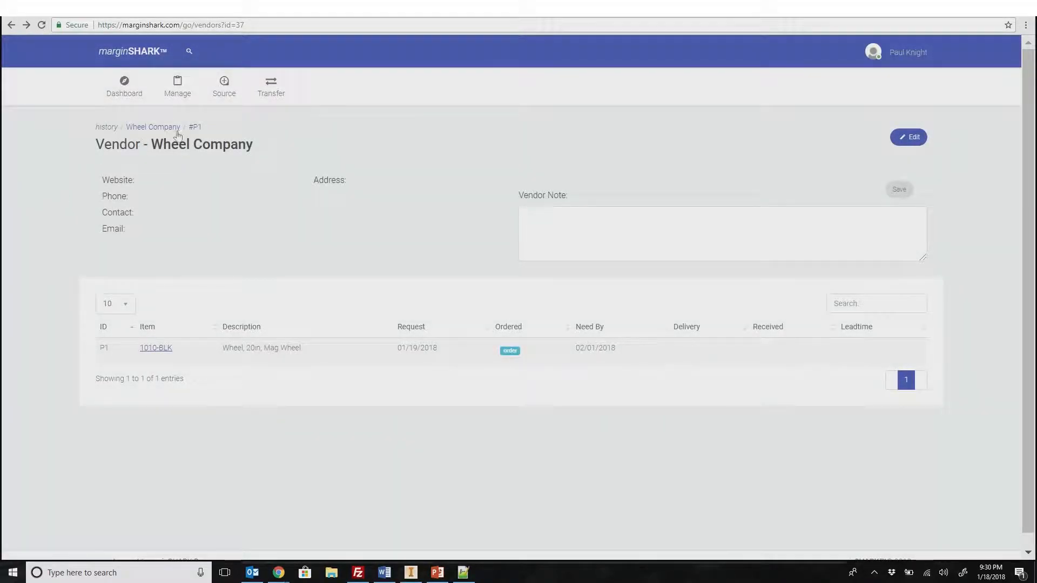
# - Reopen item 1010-BLK from the item list and view its incoming purchase request #P1
pyautogui.click(177, 89)
pyautogui.click(171, 120)
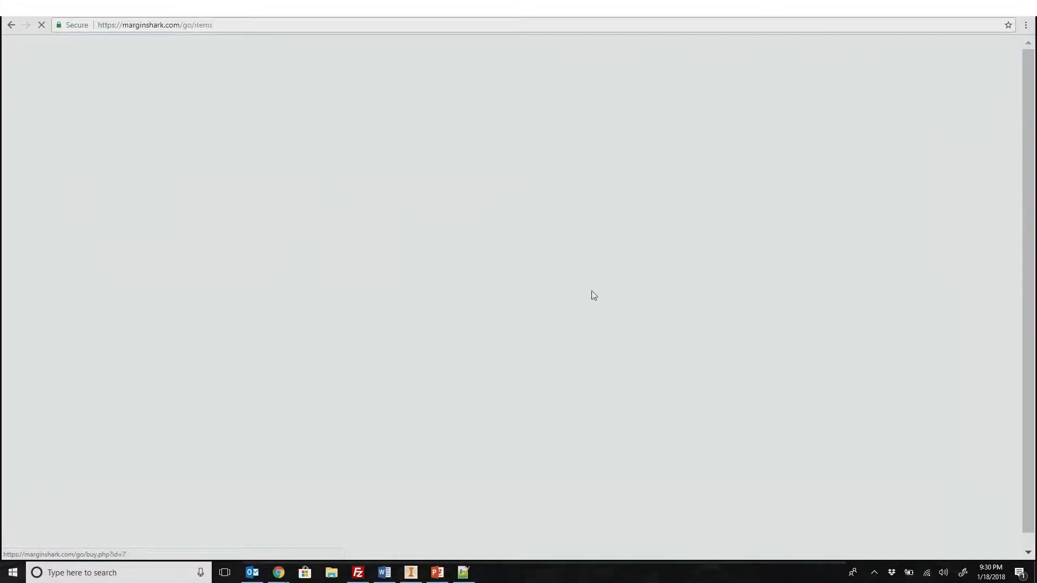
pyautogui.click(205, 241)
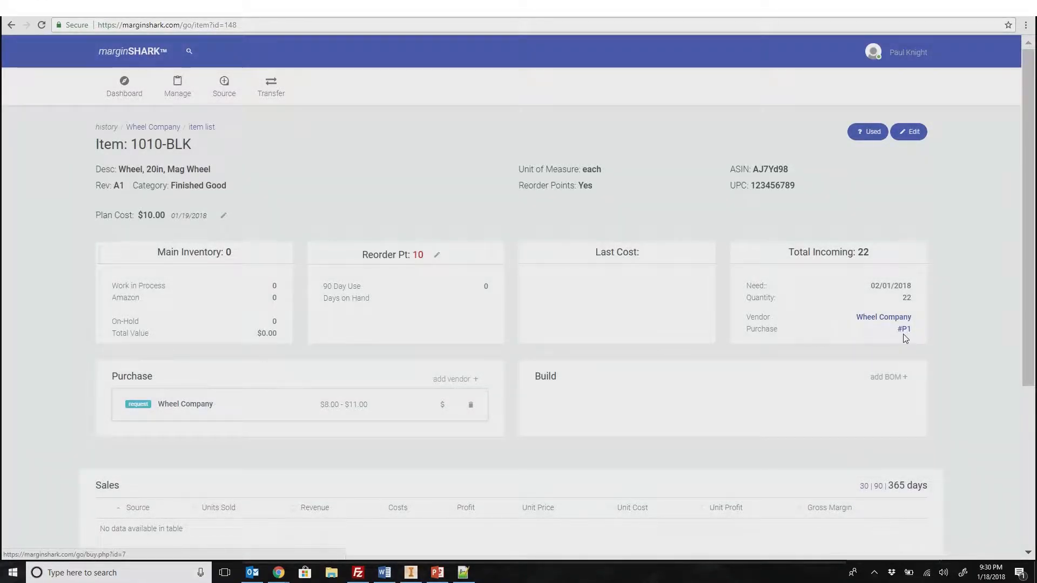
pyautogui.click(903, 330)
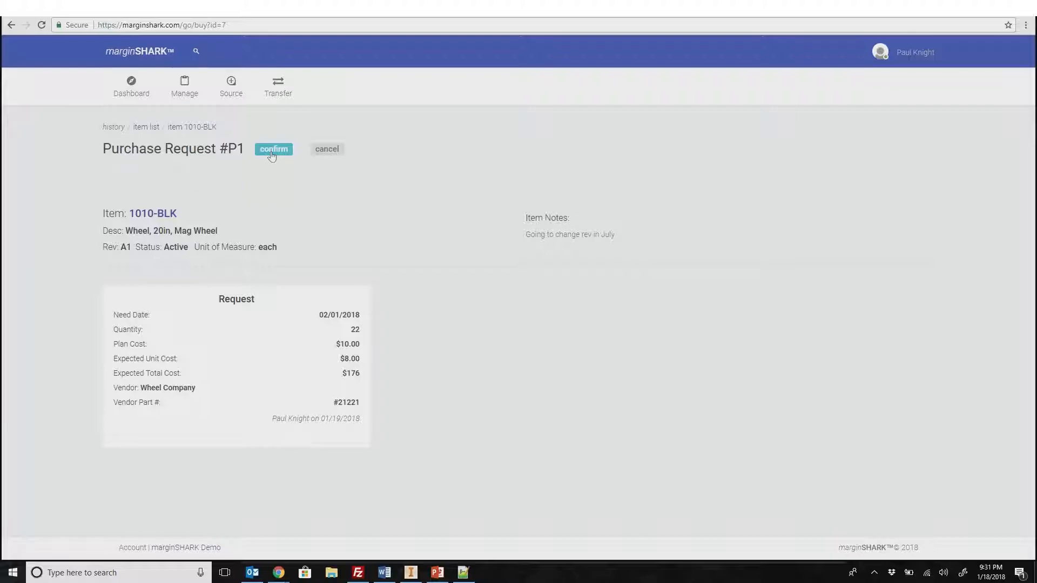
# - Open purchase request P1 for ordering from the dashboard's purchase requests
pyautogui.click(131, 95)
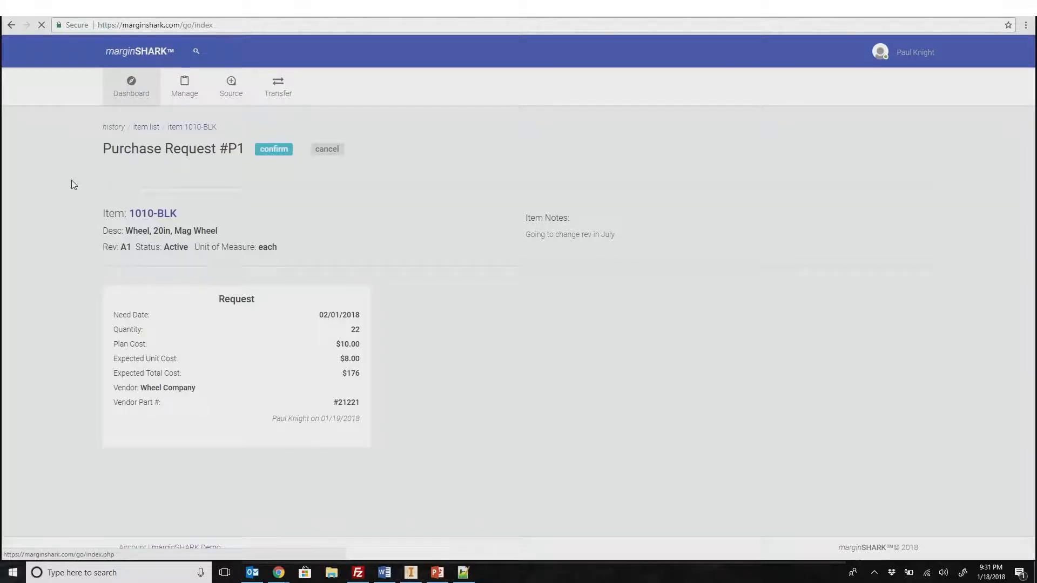
pyautogui.scroll(-2, 335, 221)
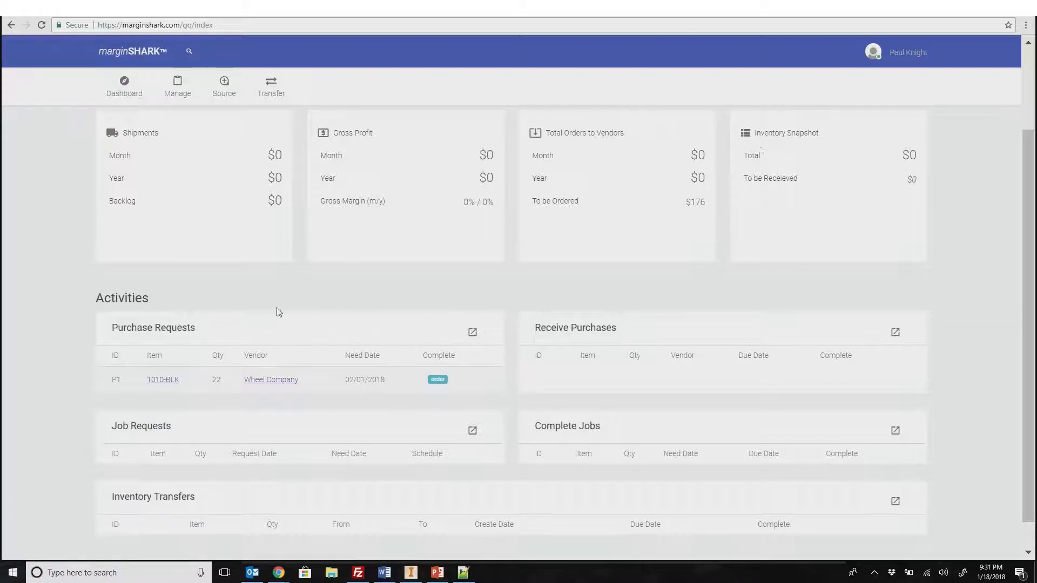
pyautogui.click(439, 381)
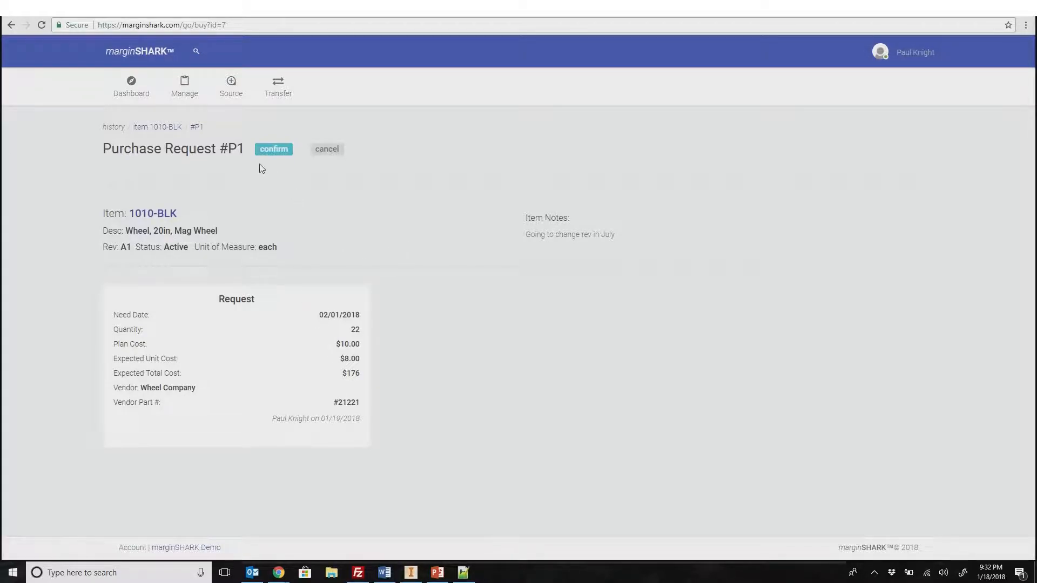
# - Start confirming the Wheel Company order and set the expected delivery date to 01/30/2018
pyautogui.click(272, 154)
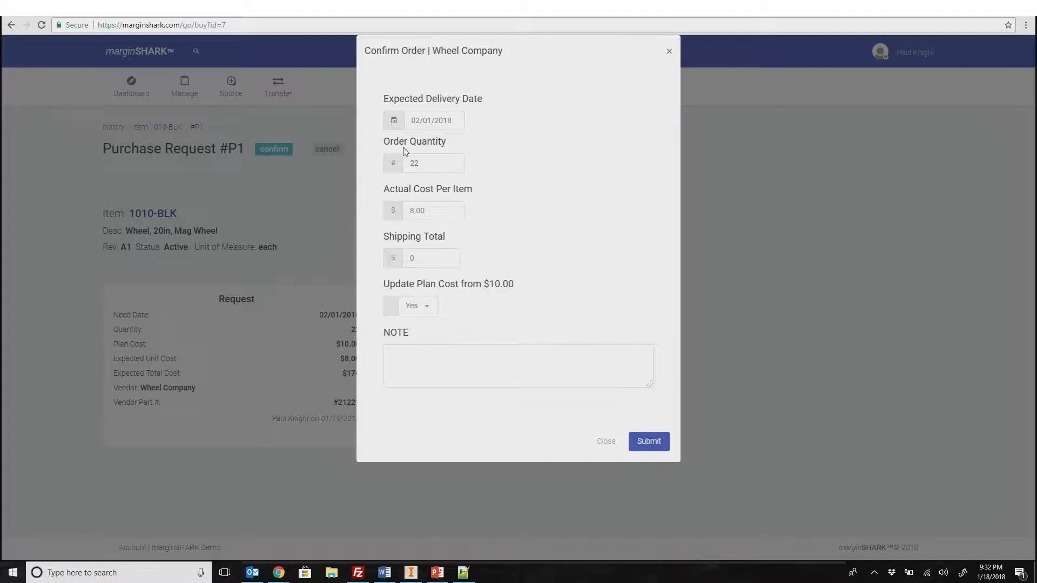
pyautogui.click(419, 120)
pyautogui.click(446, 173)
pyautogui.click(497, 122)
# - Set the order's shipping total to $9.99 and keep the plan cost update at Yes
pyautogui.click(424, 258)
pyautogui.write('9.99')
pyautogui.click(525, 269)
pyautogui.click(417, 309)
pyautogui.click(492, 324)
# - Add an order note saying that the vendor contact said it will be early and promised
pyautogui.click(428, 357)
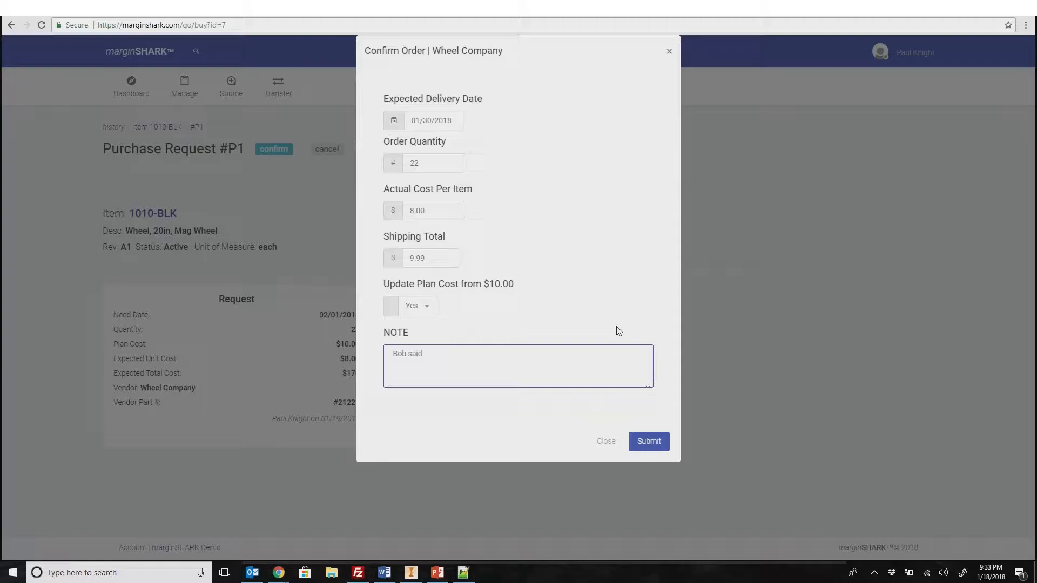
pyautogui.write('early.  Promised.')
pyautogui.click(625, 309)
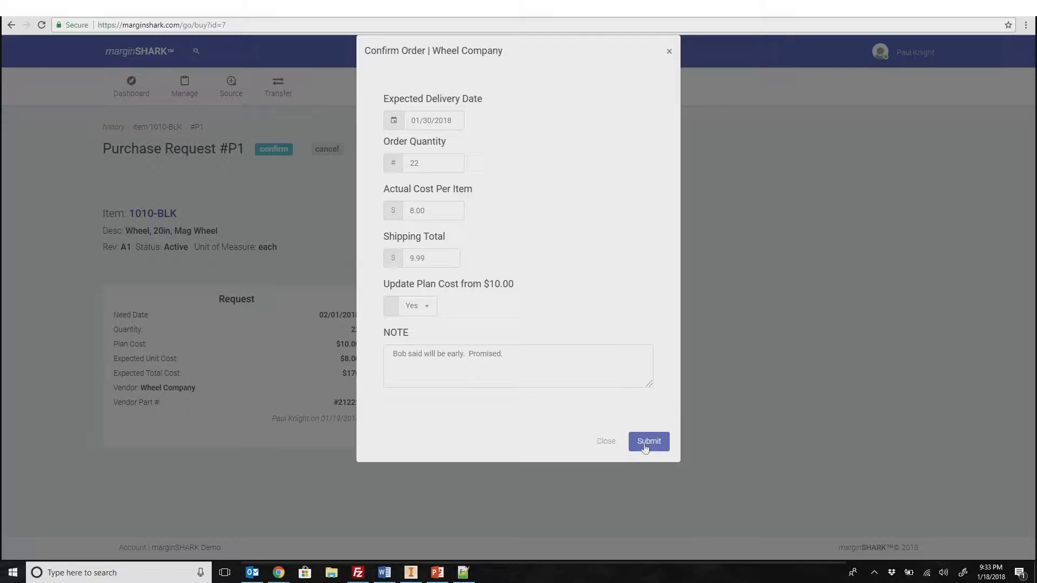
# - Submit the Wheel Company order confirmation and check the dashboard's metrics and pending activities
pyautogui.click(644, 446)
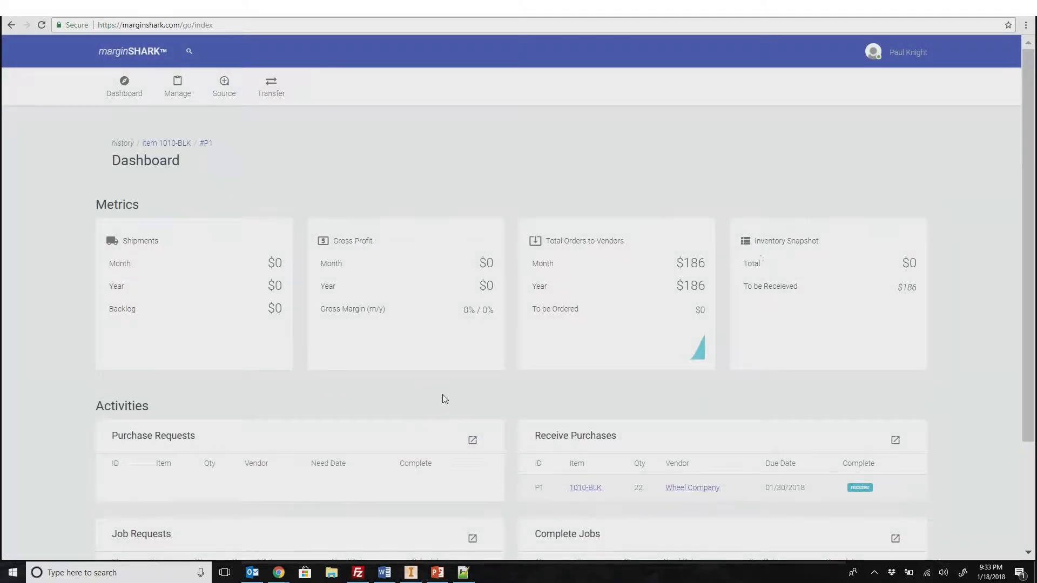
pyautogui.scroll(-1, 445, 398)
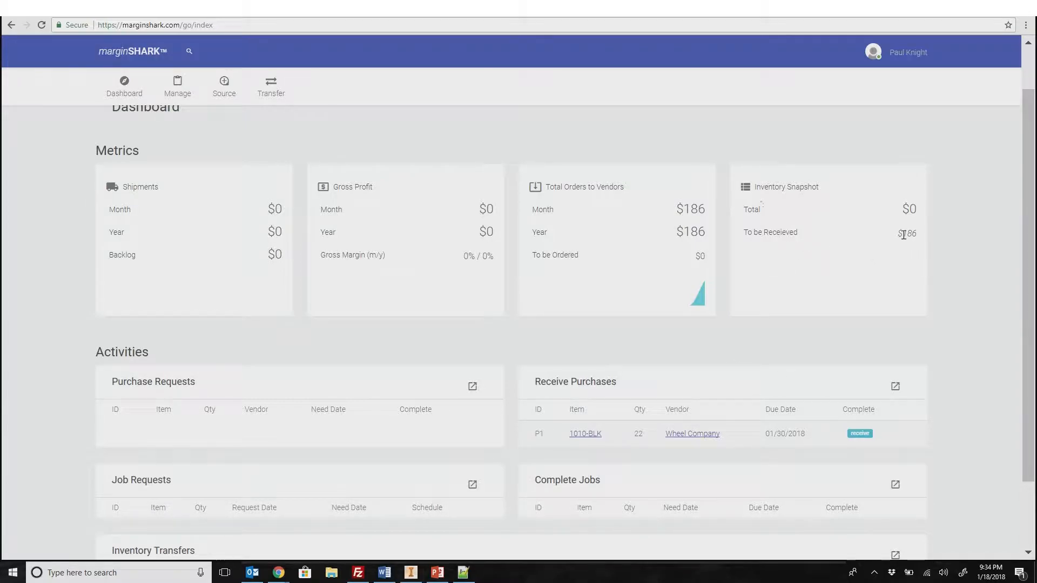
pyautogui.scroll(-2, 565, 355)
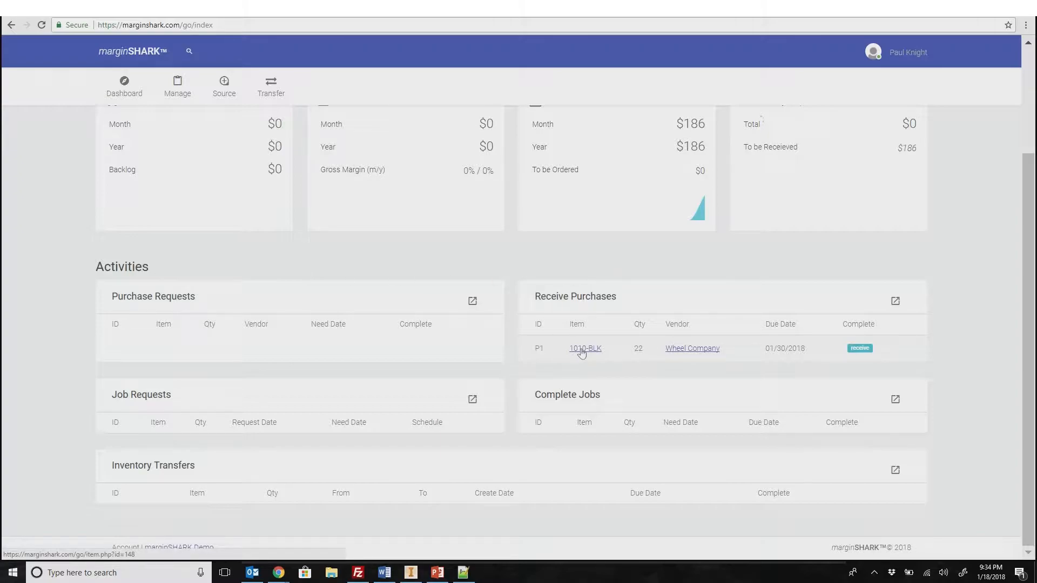
# - View the full purchase list from the Receive Purchases activity and return to the dashboard
pyautogui.click(894, 301)
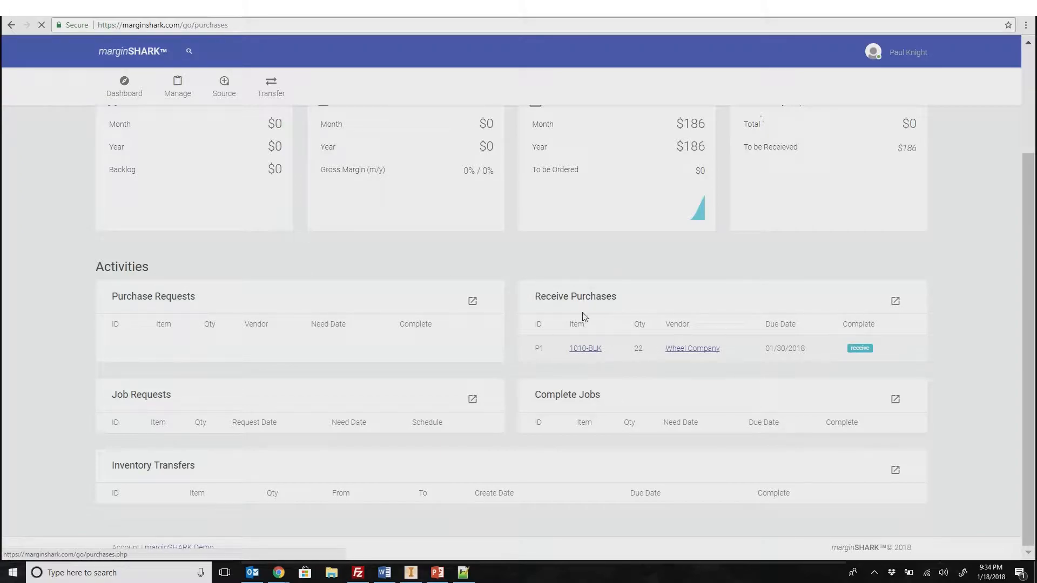
pyautogui.click(9, 25)
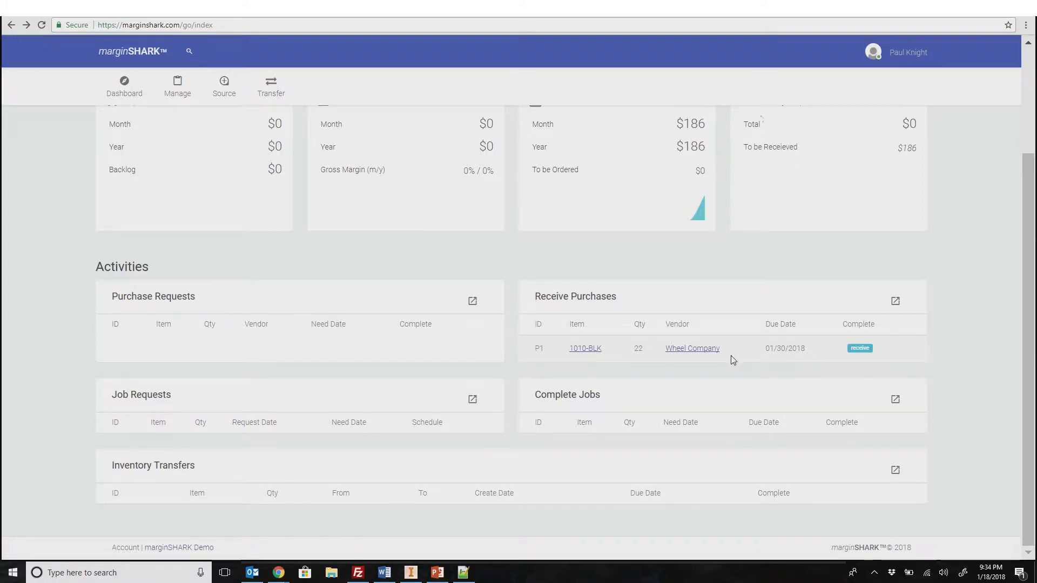
# - Confirm receipt of purchase P1 from Wheel Company with receive date 01/30/2018, keeping the quantity at 22
pyautogui.click(863, 350)
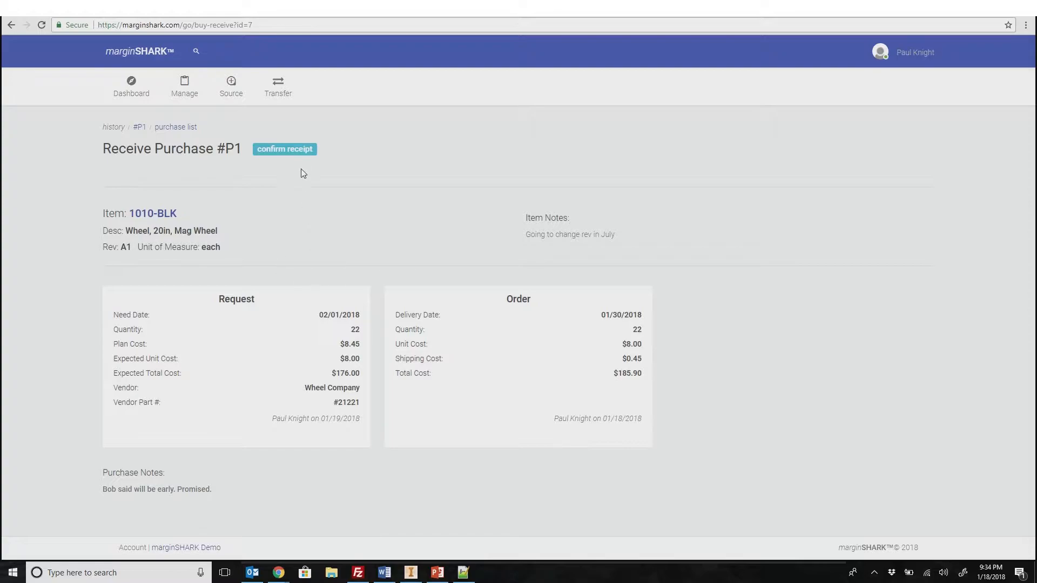
pyautogui.click(300, 152)
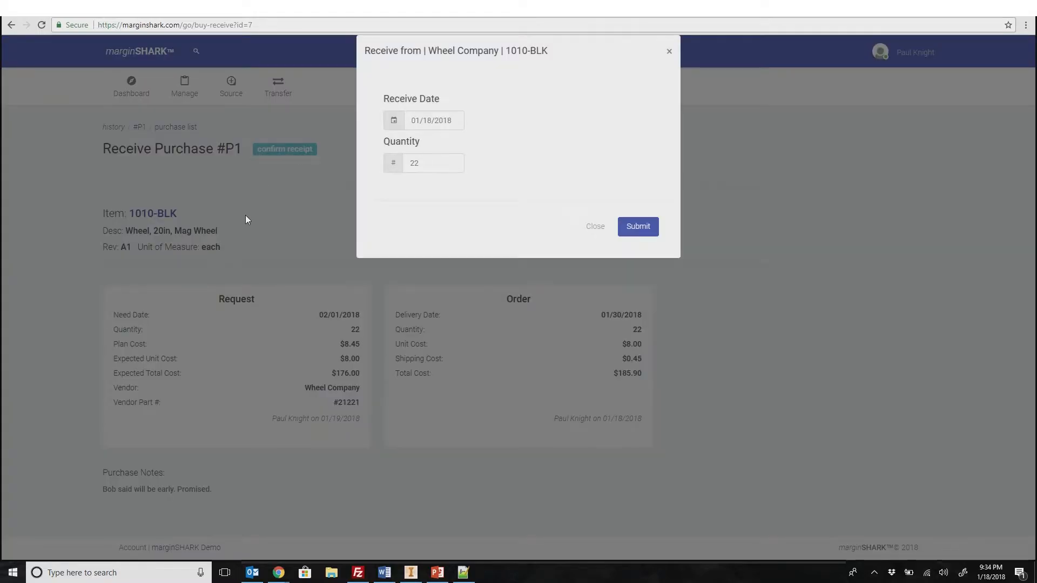
pyautogui.click(435, 121)
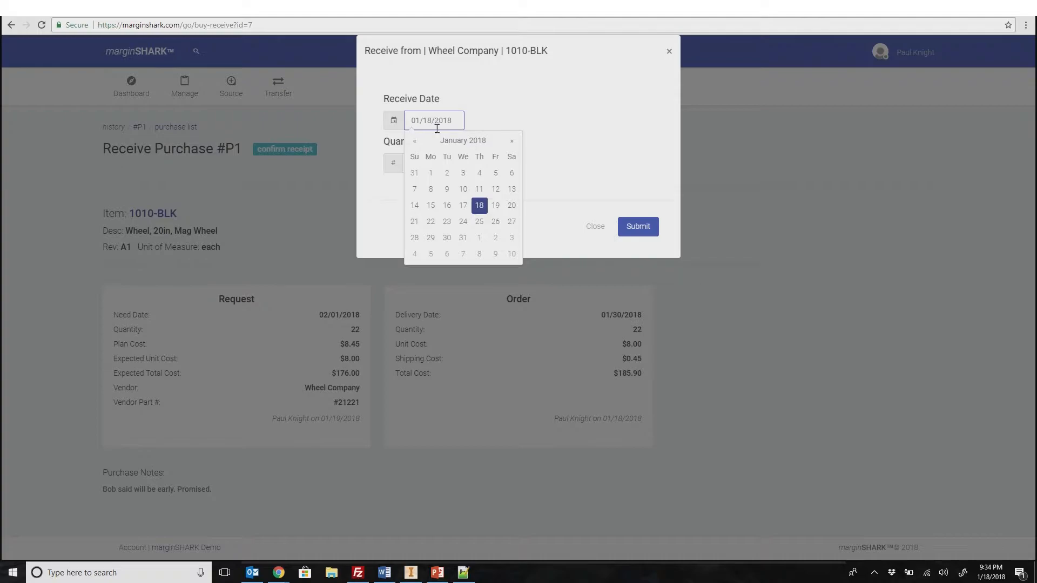
pyautogui.click(447, 238)
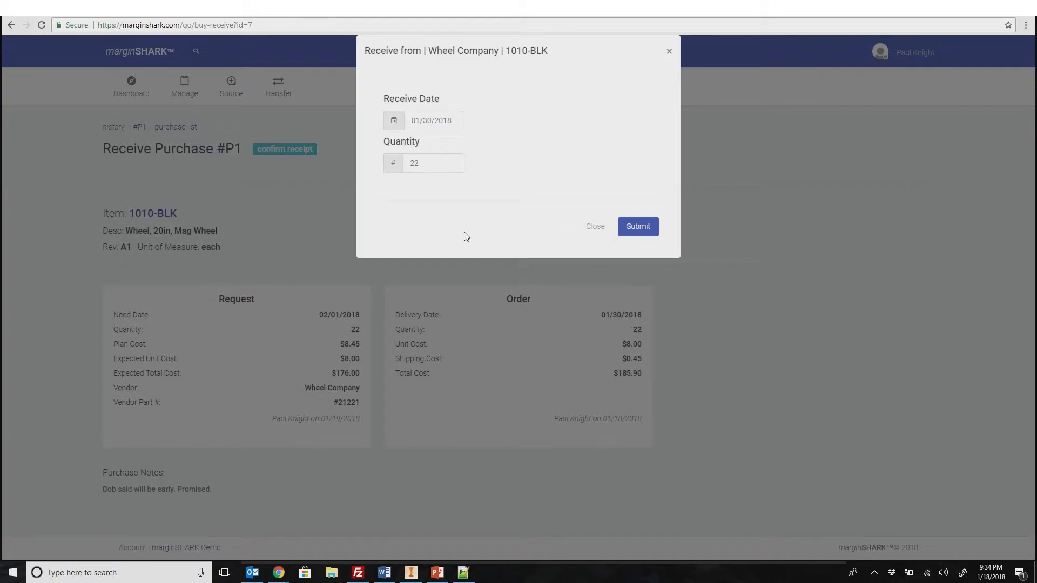
pyautogui.click(637, 232)
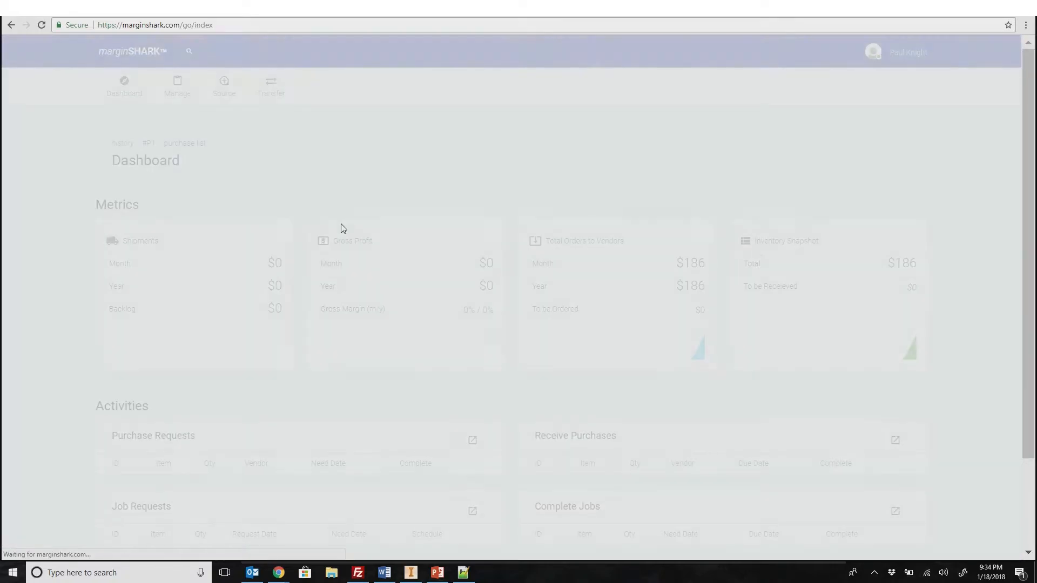
# - Check the dashboard's inventory snapshot and activities, and reopen purchase request P1 from the recent history
pyautogui.scroll(-1, 341, 226)
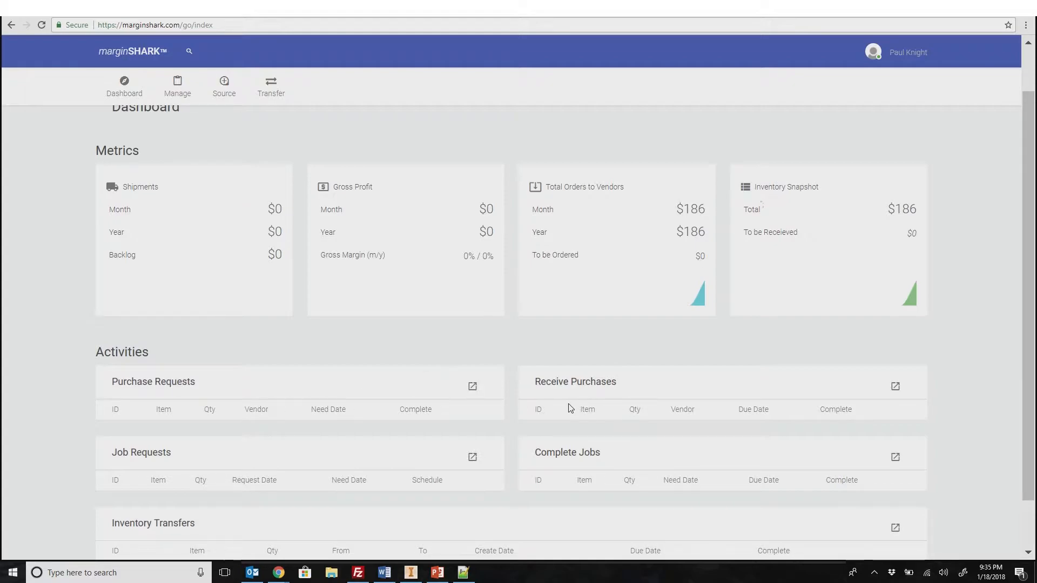
pyautogui.scroll(1, 280, 266)
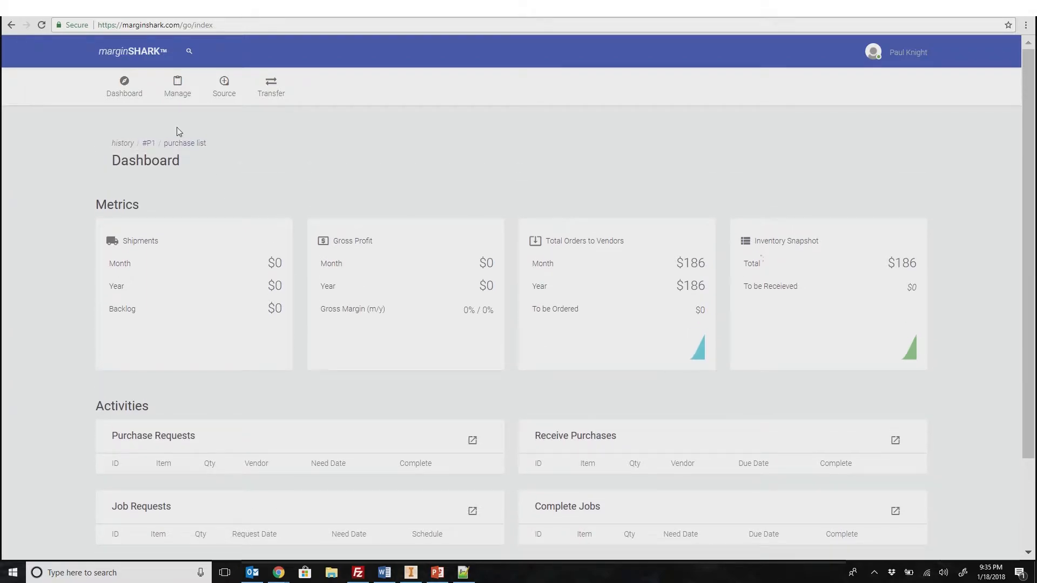
pyautogui.click(184, 95)
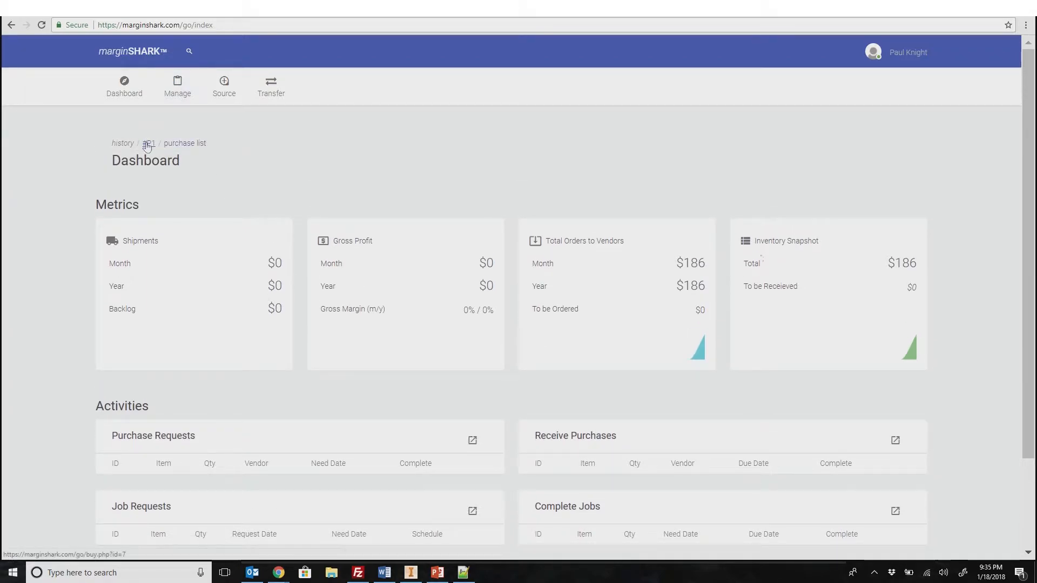
pyautogui.click(147, 144)
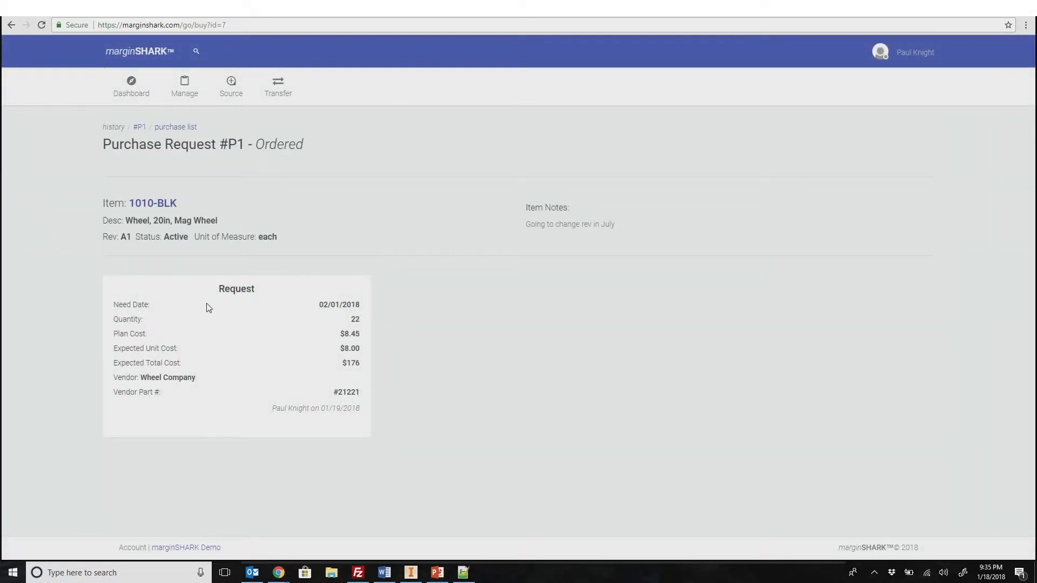
# - Open item 1010-BLK from the item list and examine its plan cost, inventory, last cost and transaction history
pyautogui.click(178, 96)
pyautogui.click(178, 119)
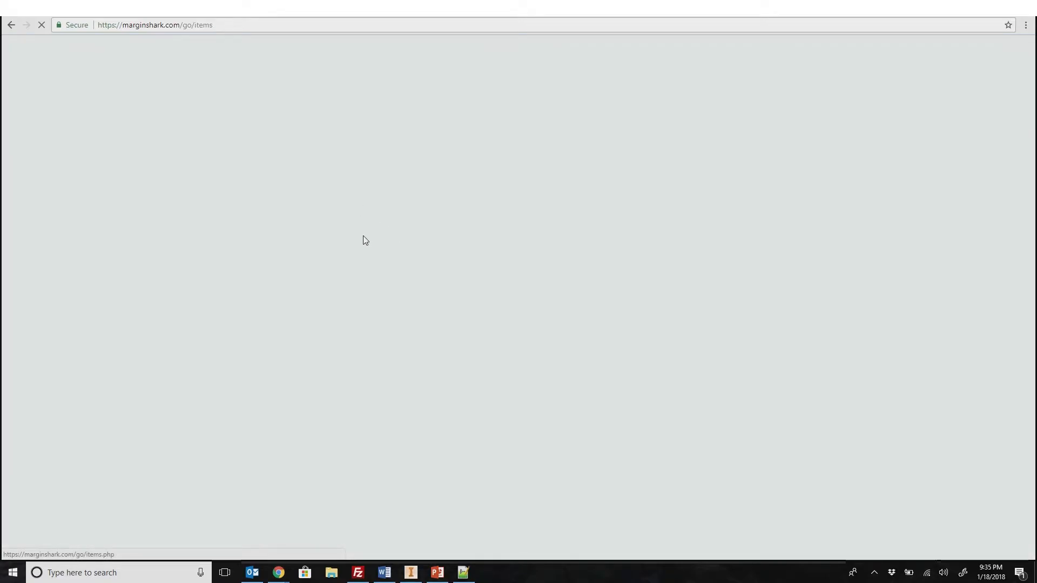
pyautogui.click(148, 241)
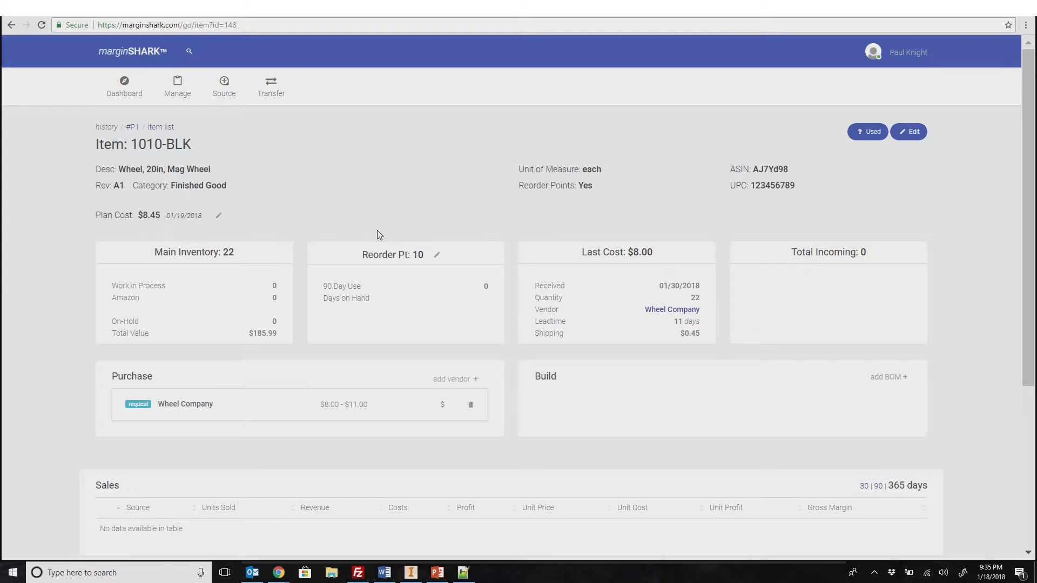
pyautogui.scroll(-4, 364, 229)
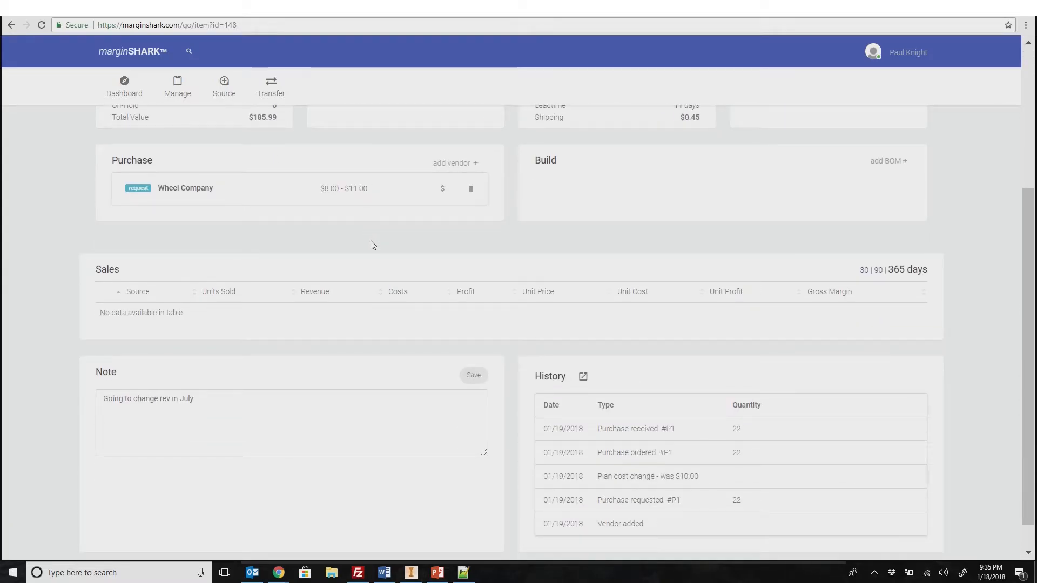
pyautogui.scroll(-1, 517, 382)
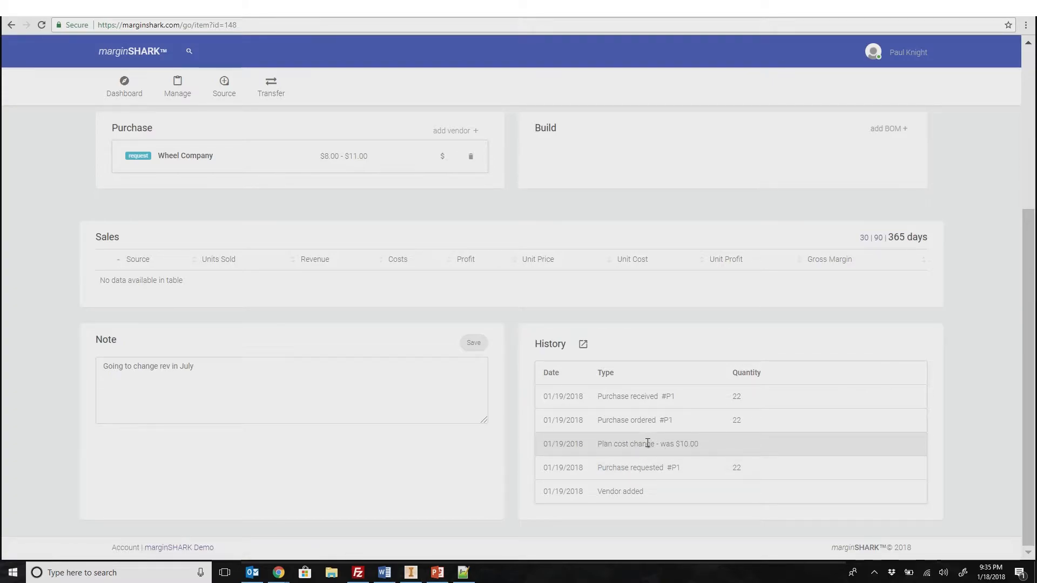
pyautogui.scroll(3, 574, 440)
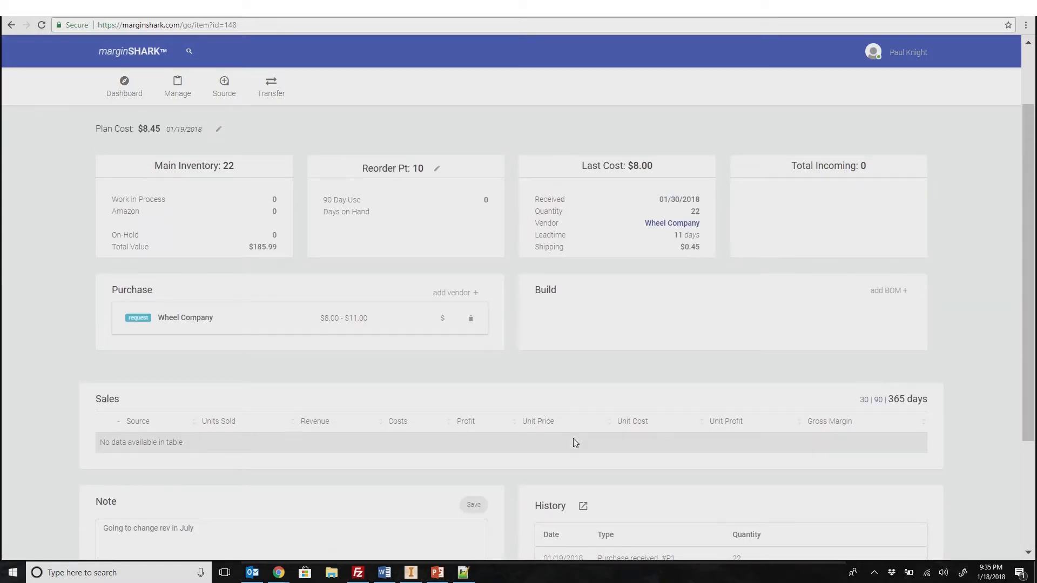
pyautogui.scroll(-3, 574, 443)
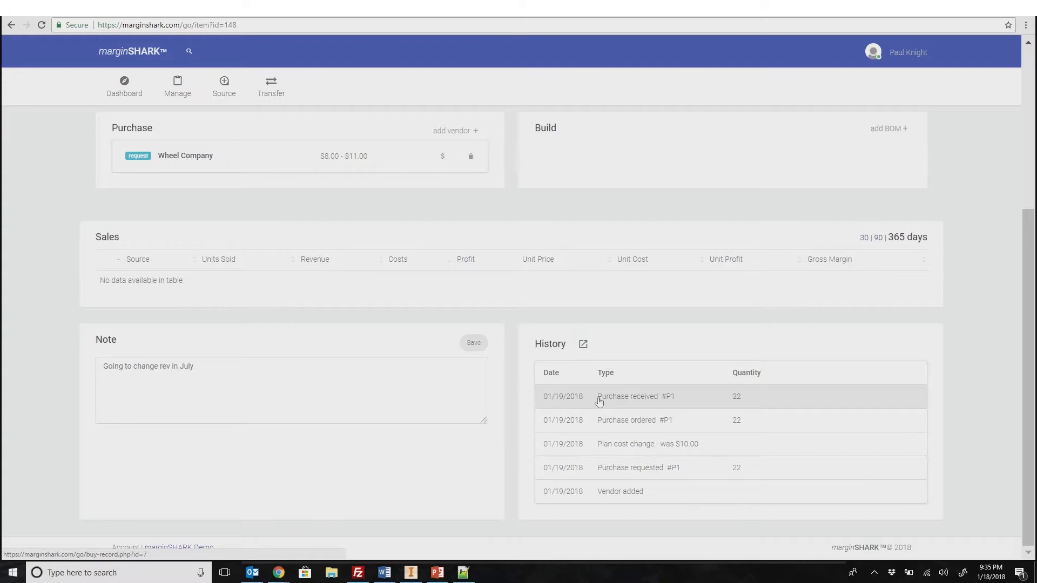
pyautogui.scroll(5, 602, 324)
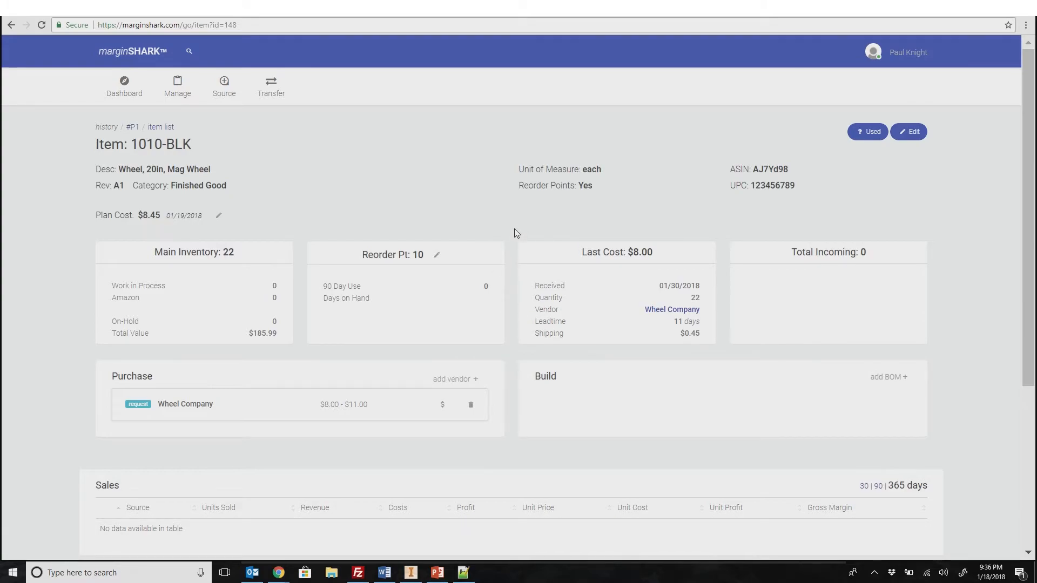
# - Open Wheel Company's record from the vendor list to review its purchases, and return to the dashboard
pyautogui.click(177, 93)
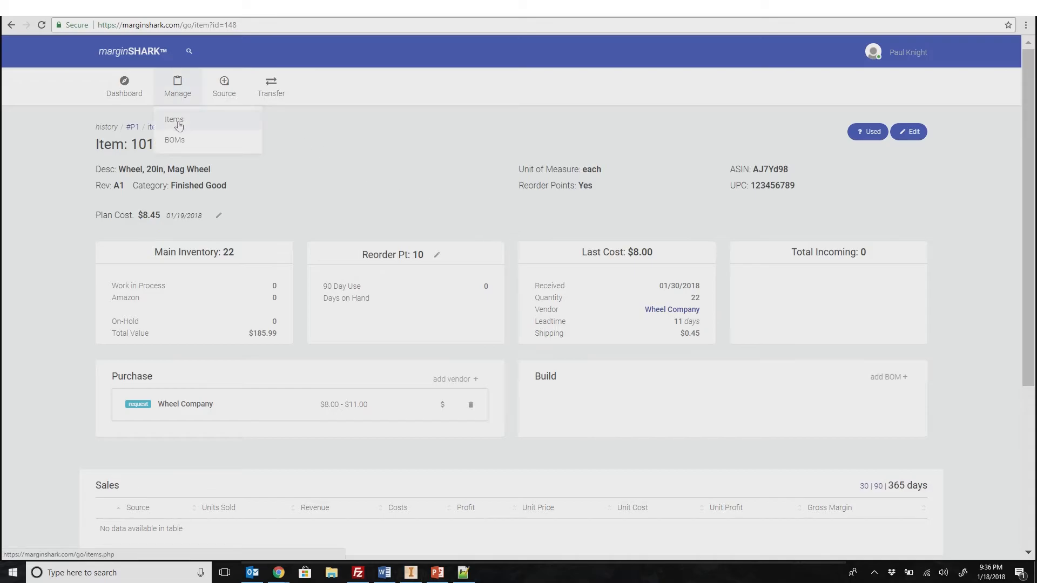
pyautogui.click(224, 89)
pyautogui.click(229, 147)
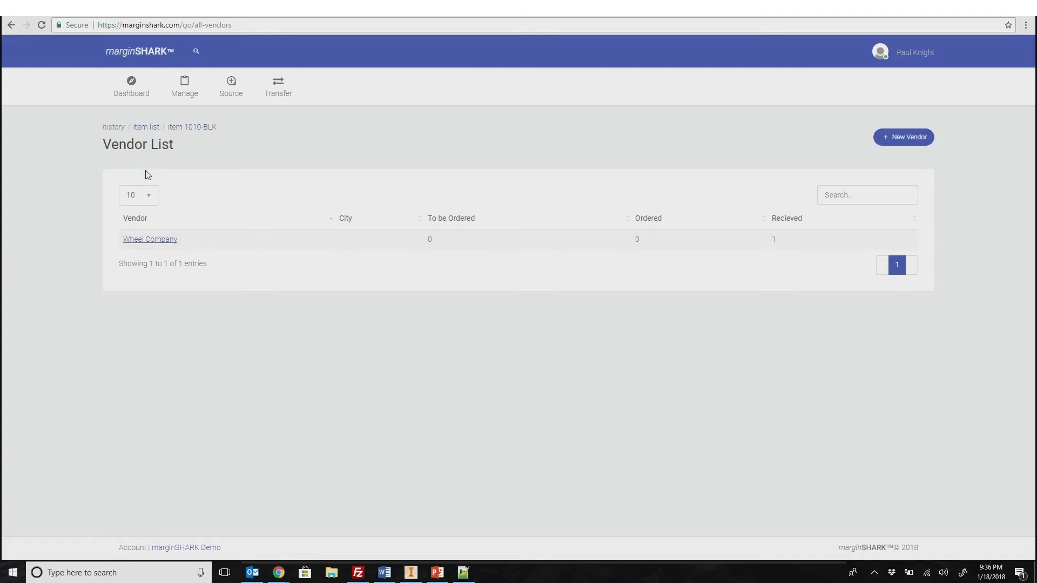
pyautogui.click(152, 238)
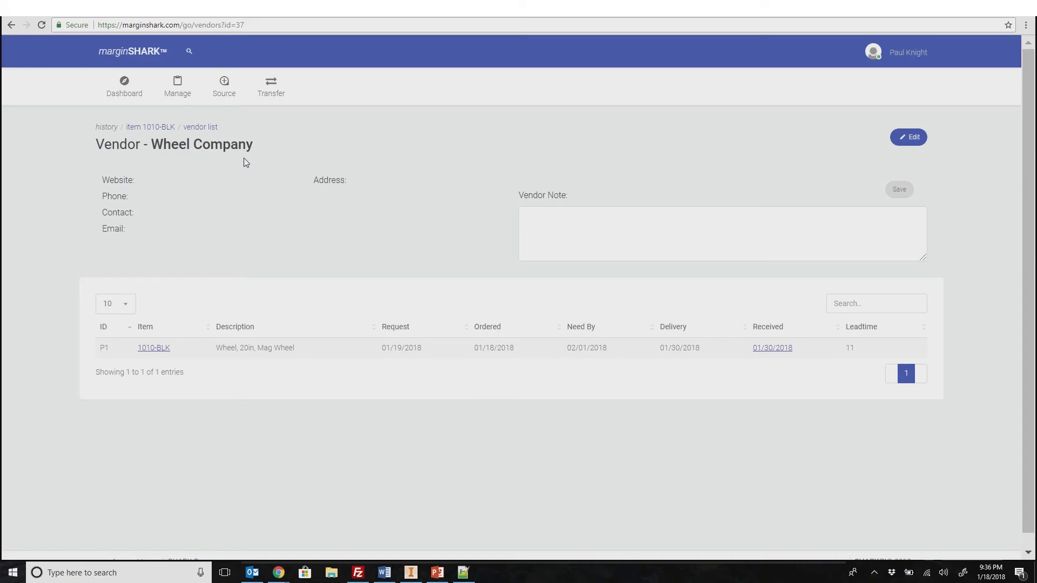
pyautogui.click(138, 91)
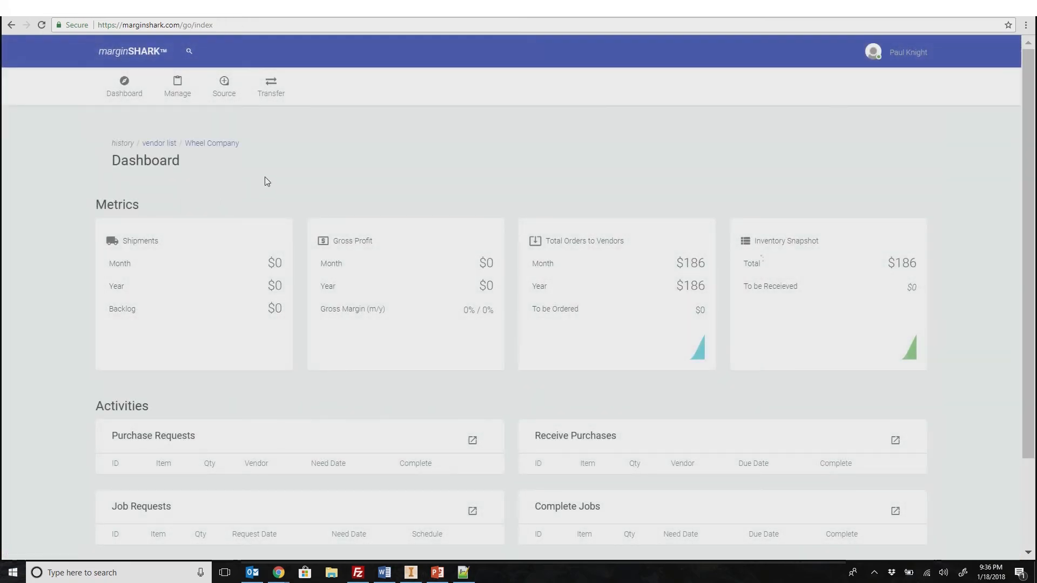